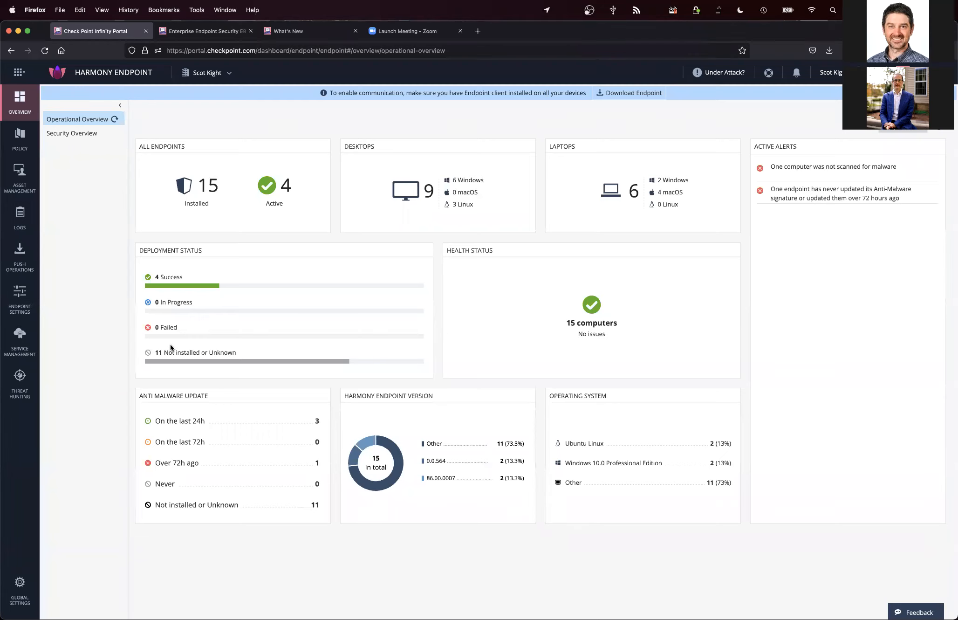
# Review the E85.40 Endpoint Security client article's new features heading and open the E85.40 What's New release notes.
pyautogui.click(187, 33)
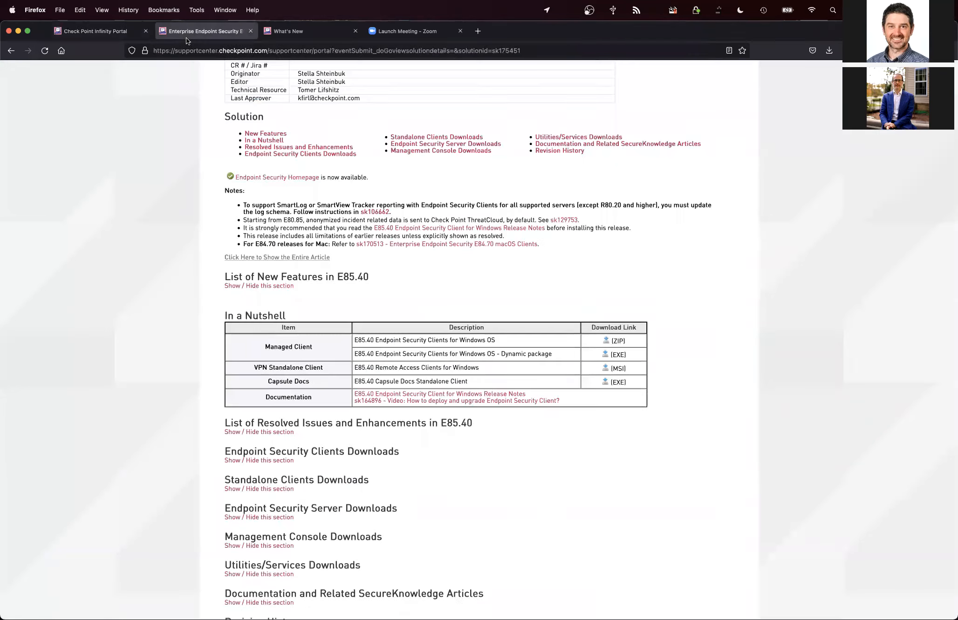
pyautogui.moveTo(392, 278); pyautogui.dragTo(193, 271)
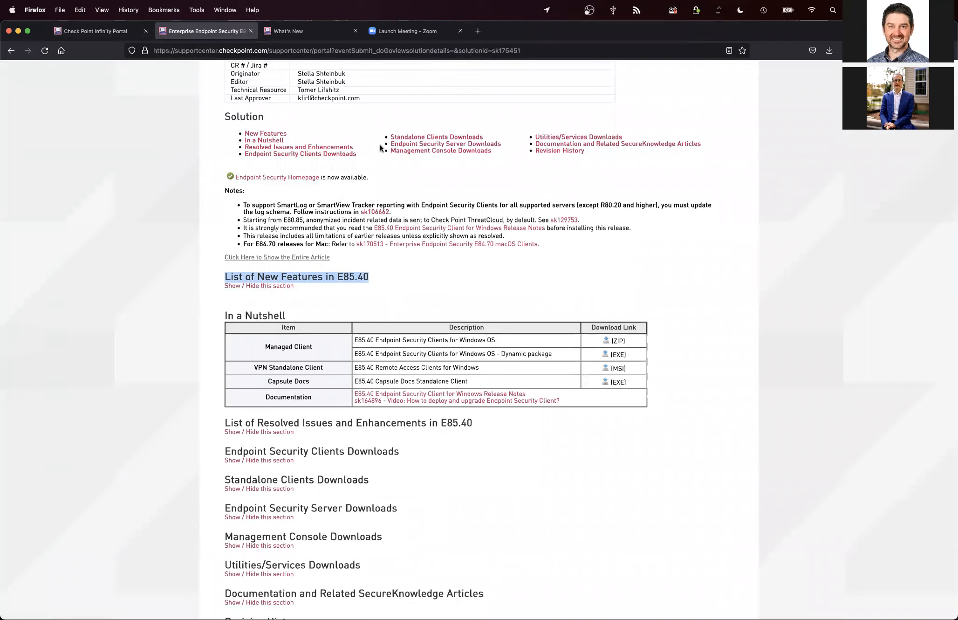
pyautogui.click(357, 287)
pyautogui.moveTo(337, 277); pyautogui.dragTo(352, 276)
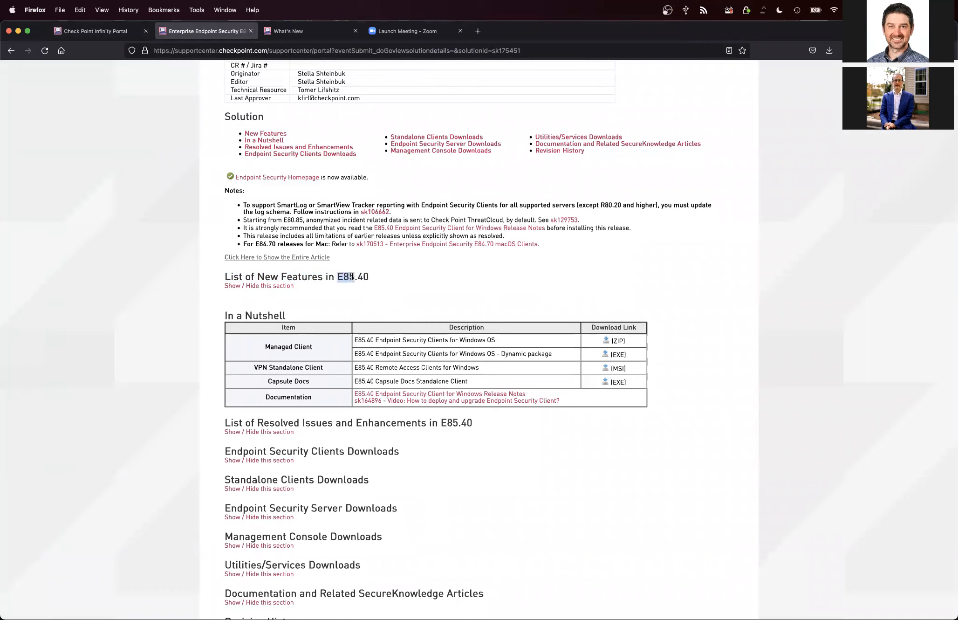
pyautogui.doubleClick(361, 276)
pyautogui.moveTo(337, 277); pyautogui.dragTo(354, 277)
pyautogui.click(270, 38)
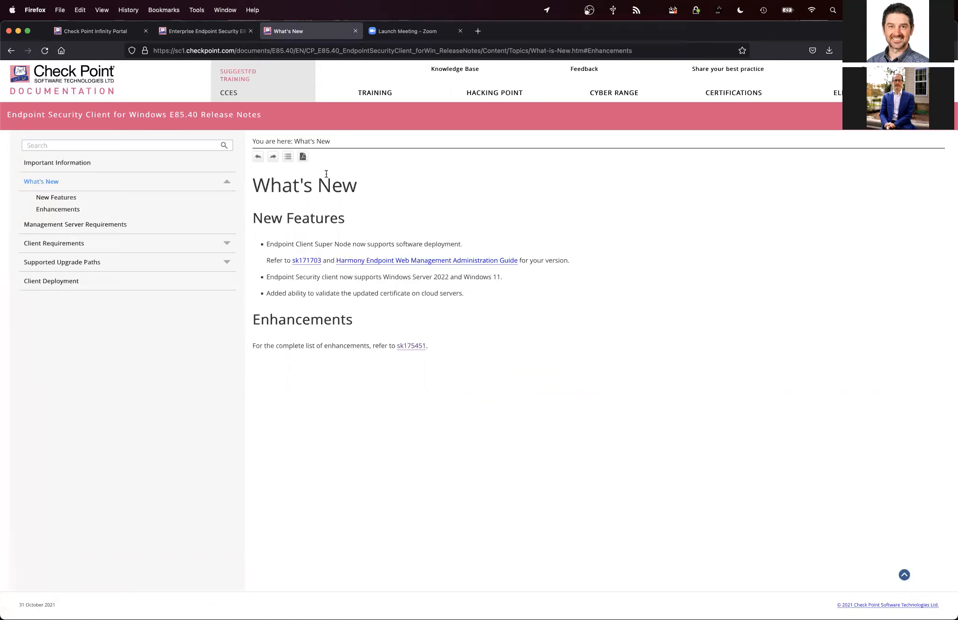
# Return to the Harmony Endpoint portal and select the Windows 11 rule in the Software Deployment policy.
pyautogui.click(85, 30)
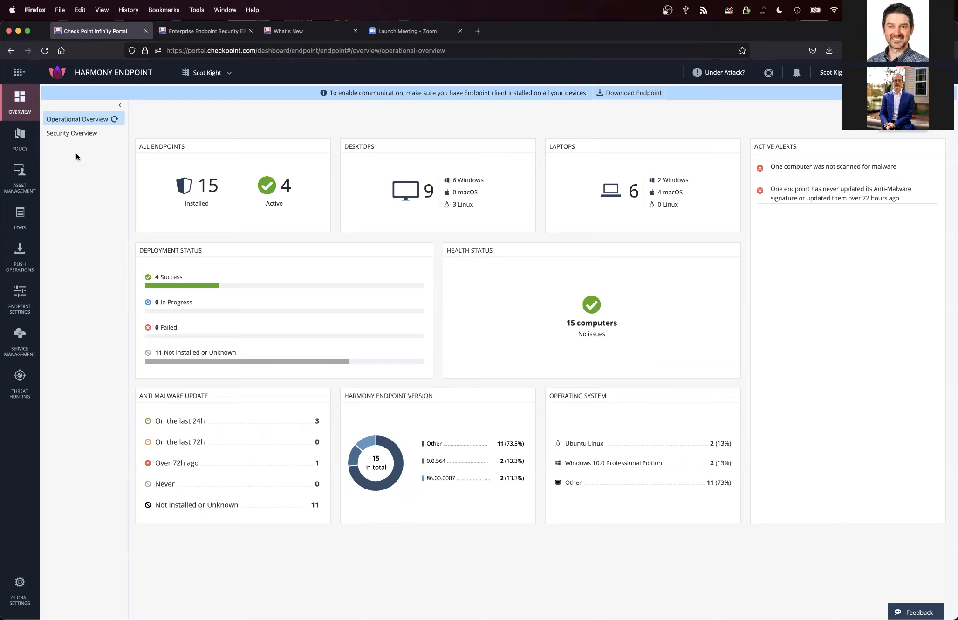
pyautogui.click(28, 148)
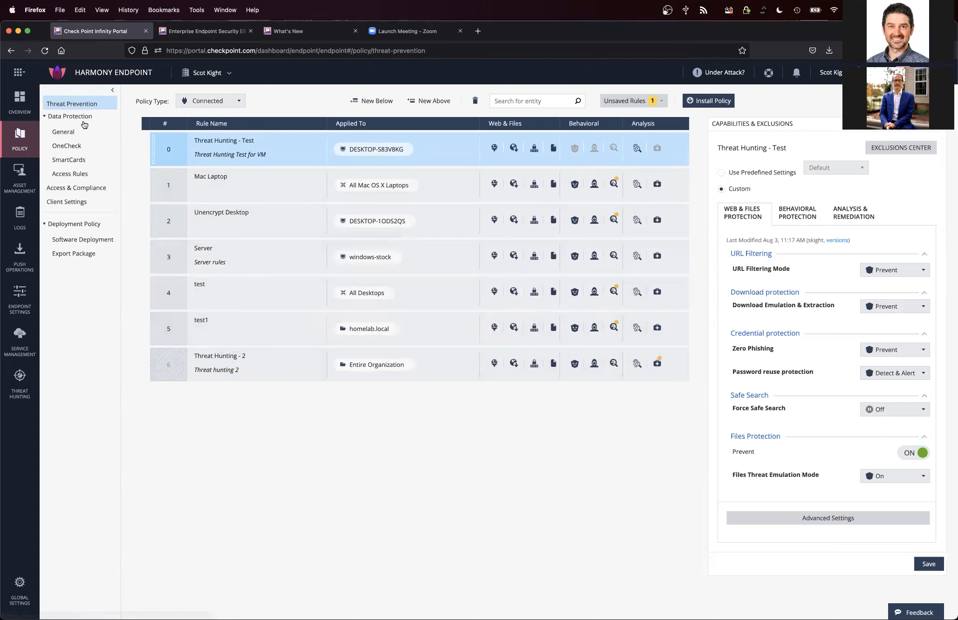
pyautogui.click(77, 133)
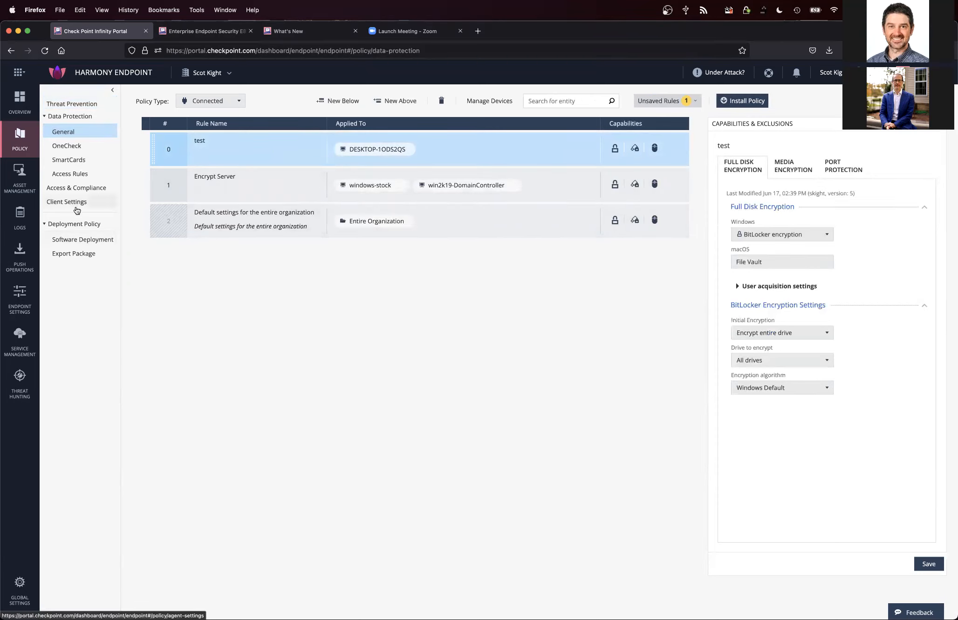
pyautogui.click(73, 241)
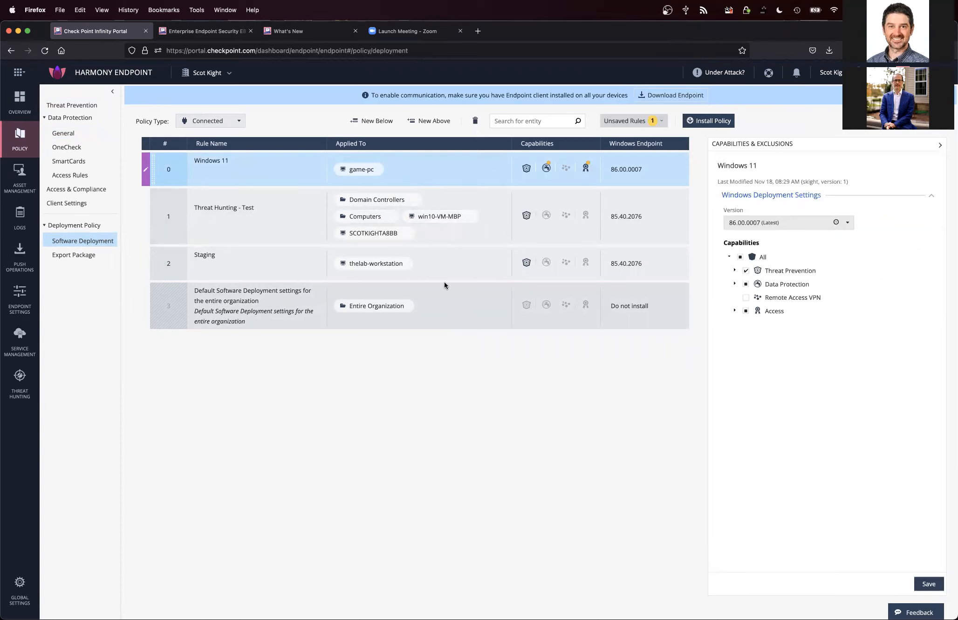
pyautogui.moveTo(548, 167)
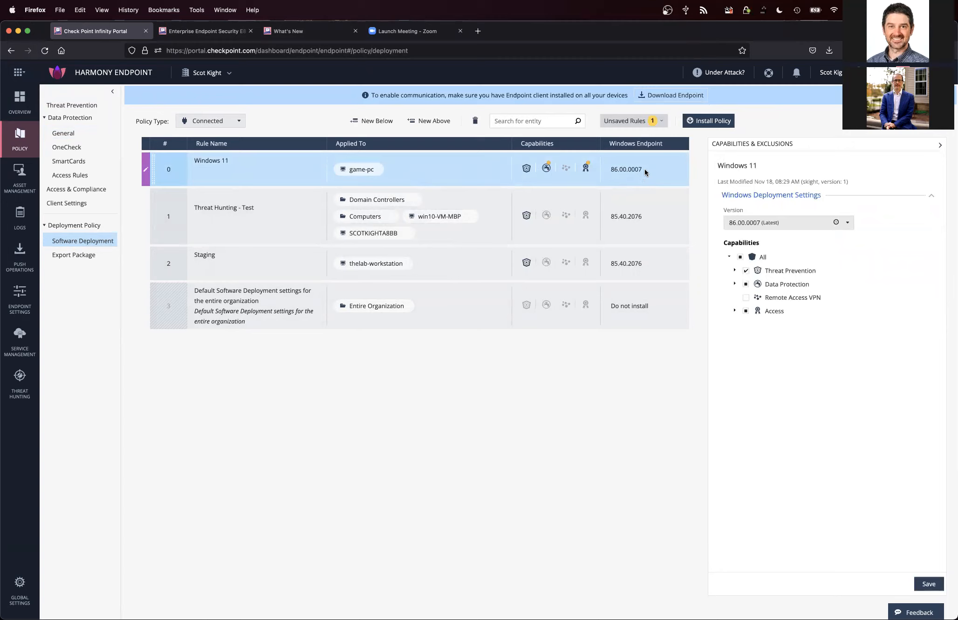
pyautogui.click(274, 173)
pyautogui.click(425, 121)
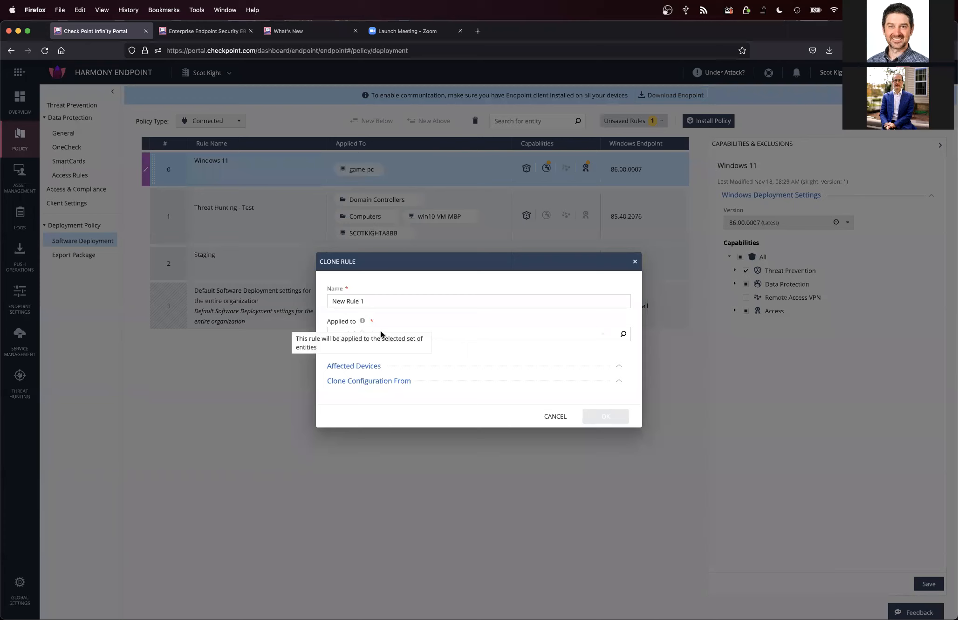
pyautogui.click(430, 335)
pyautogui.write('game')
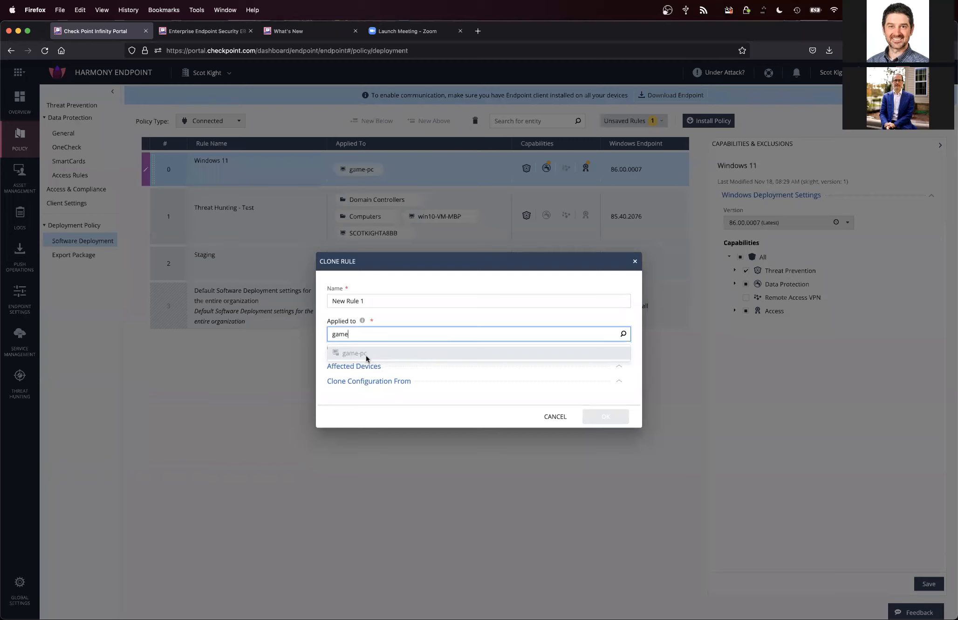
pyautogui.click(555, 416)
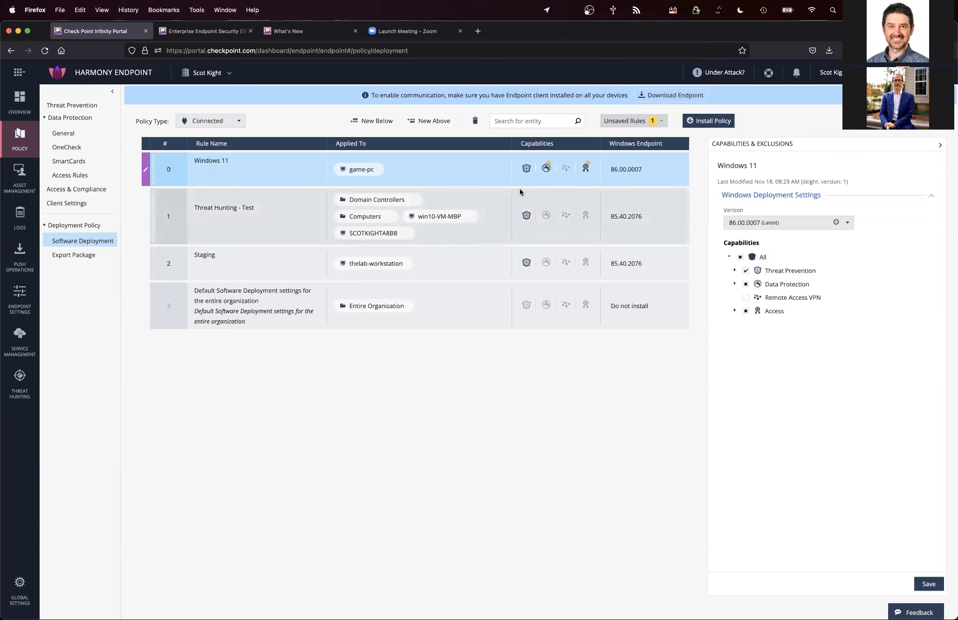
# Examine the Threat Prevention, Data Protection and Access capabilities included in the Windows 11 deployment rule.
pyautogui.moveTo(581, 172)
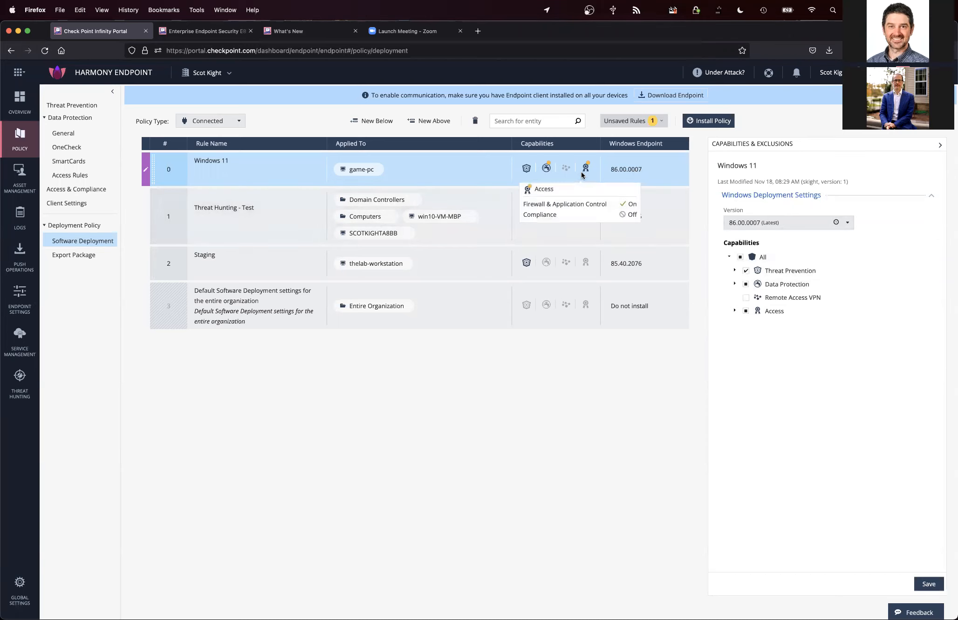
pyautogui.click(734, 270)
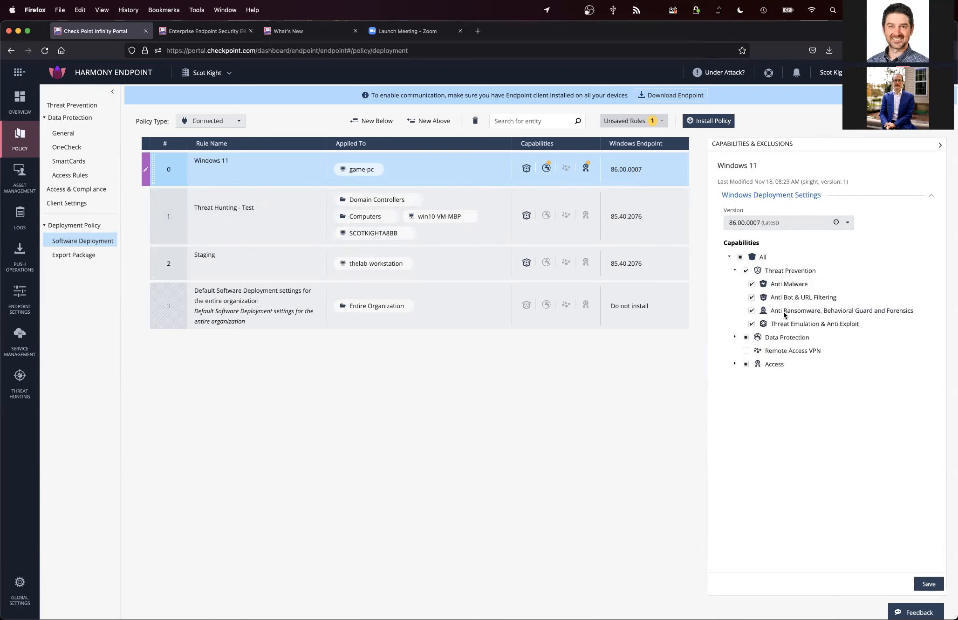
pyautogui.click(735, 336)
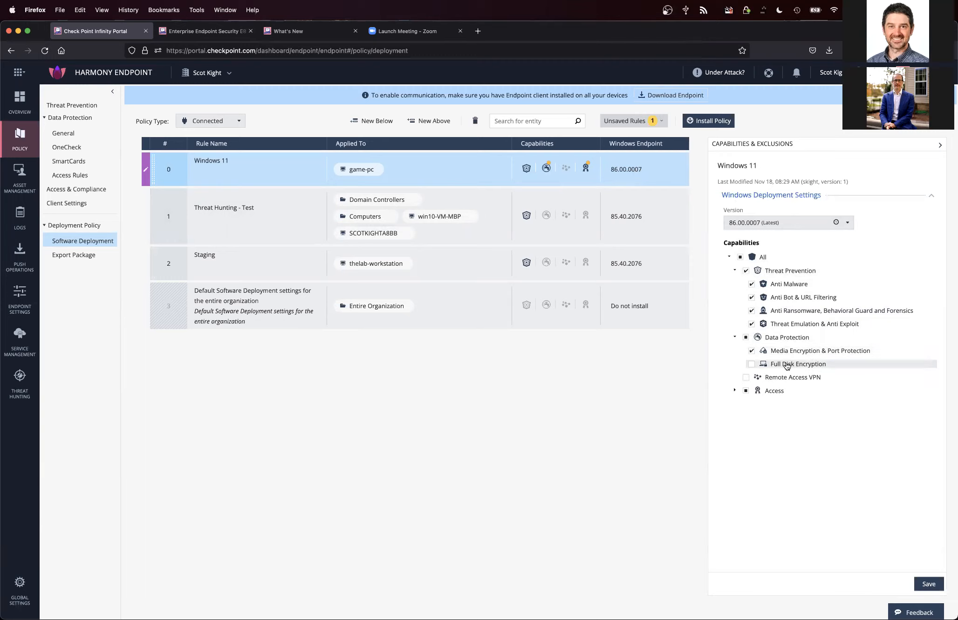
pyautogui.click(734, 391)
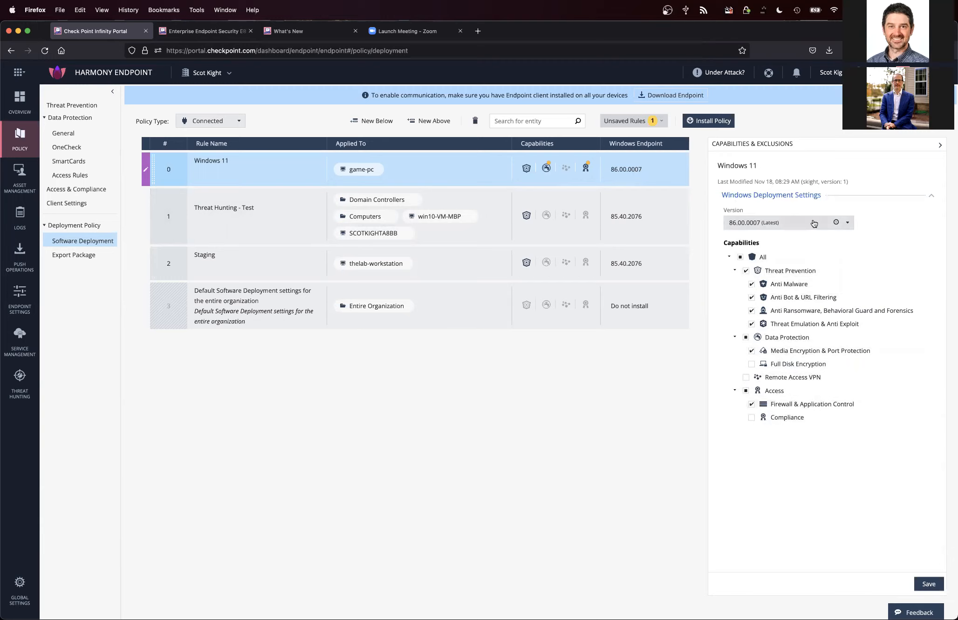
# Save the Windows 11 deployment rule with client version 85.40.2076 and install the policy.
pyautogui.click(847, 225)
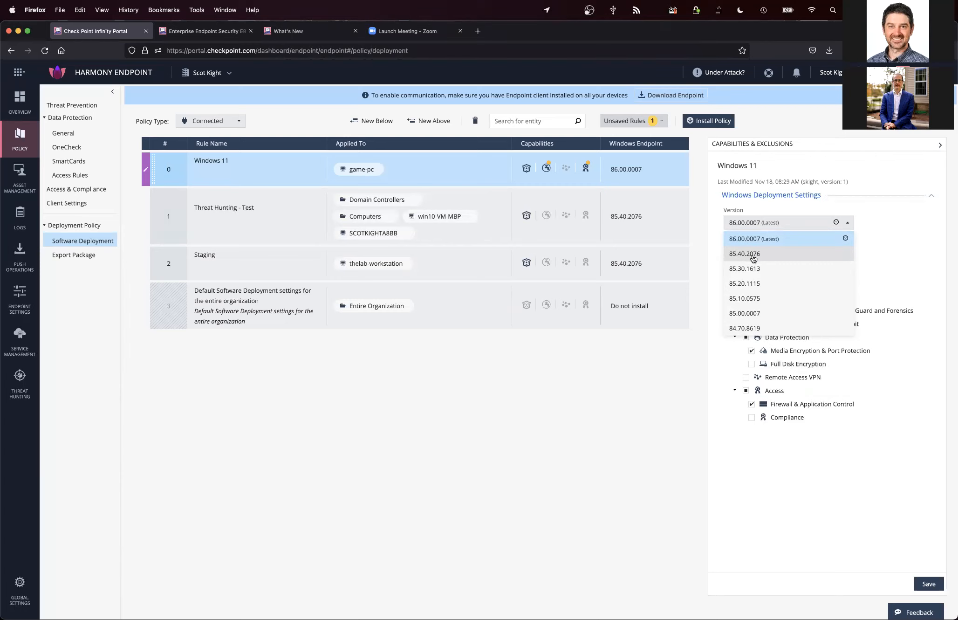
pyautogui.click(754, 258)
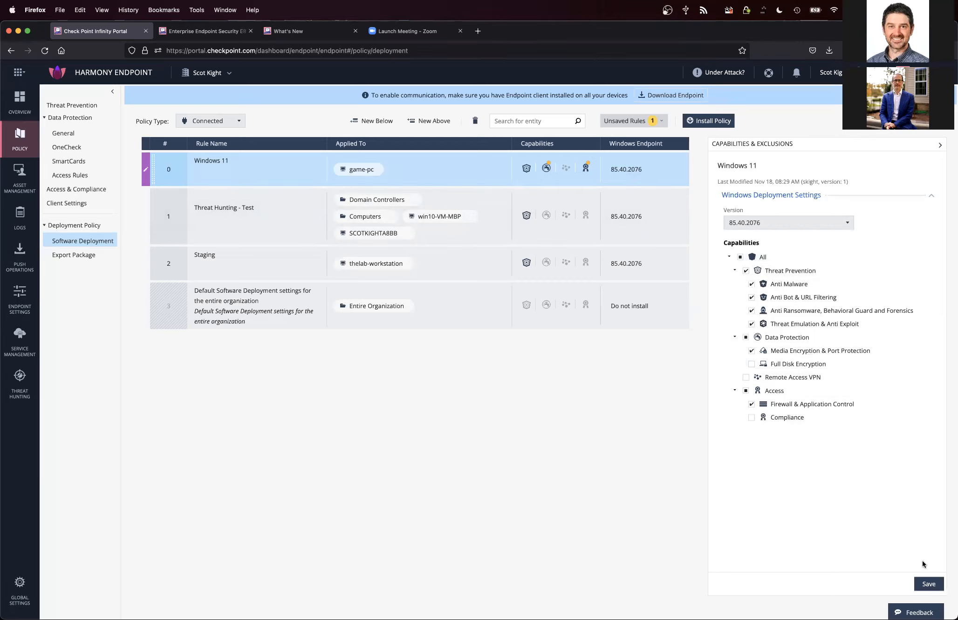
pyautogui.click(930, 583)
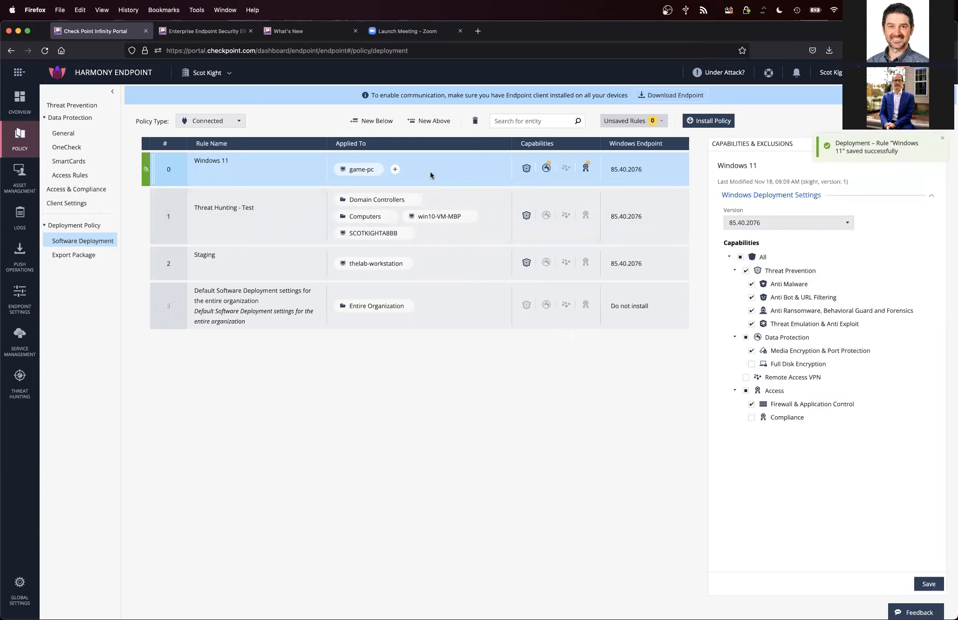
pyautogui.click(713, 122)
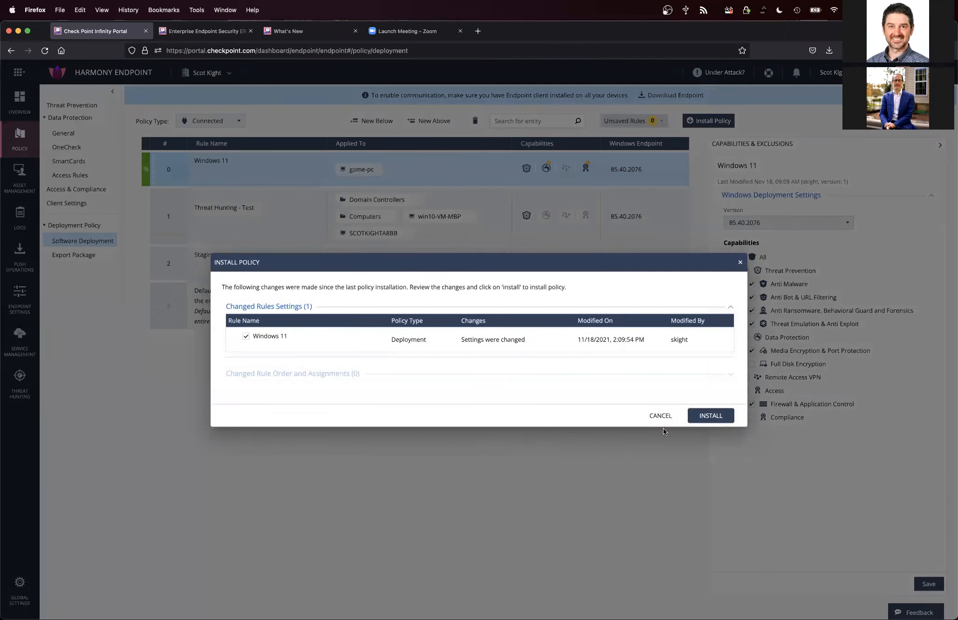
pyautogui.click(709, 416)
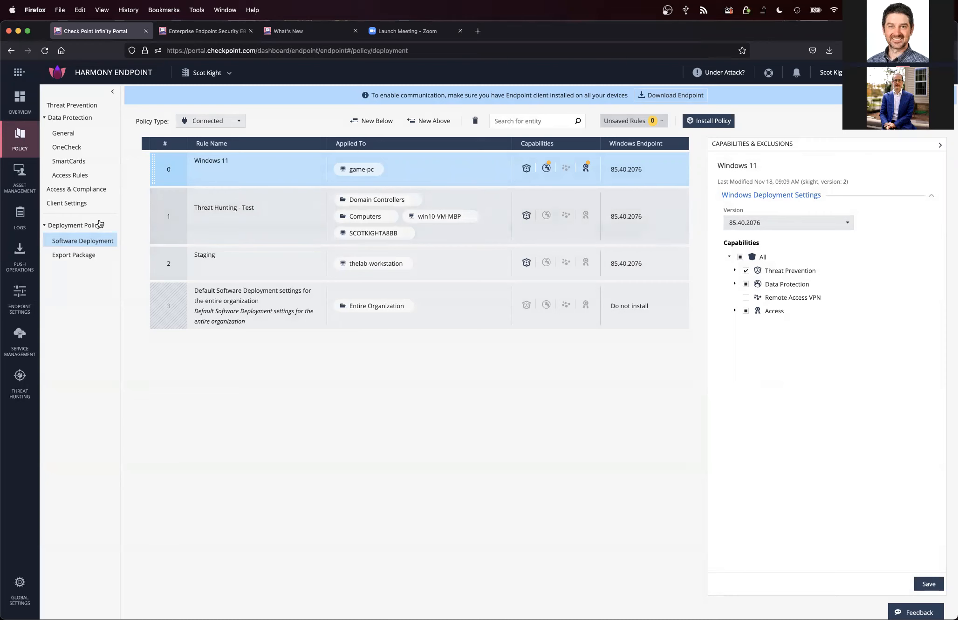
# Try disabling the option for users to postpone client installation or upgrade in the default client settings, and restore it.
pyautogui.click(78, 204)
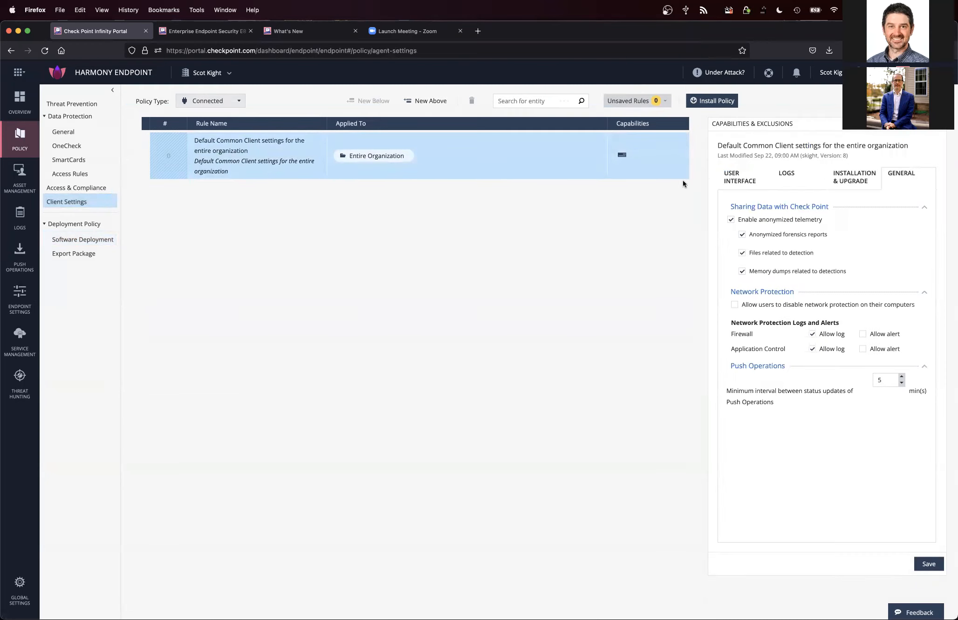
pyautogui.click(837, 175)
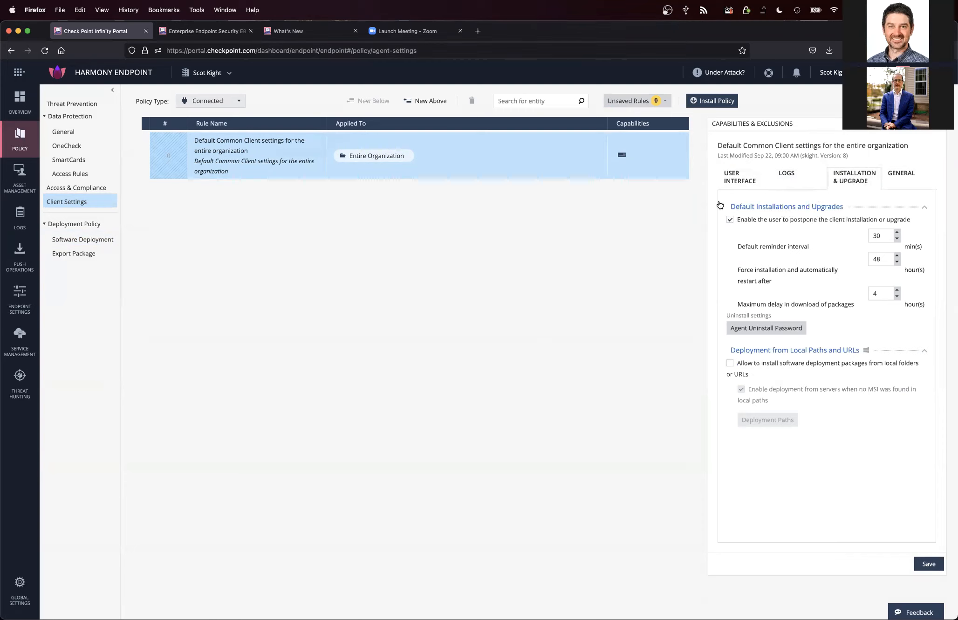
pyautogui.click(730, 220)
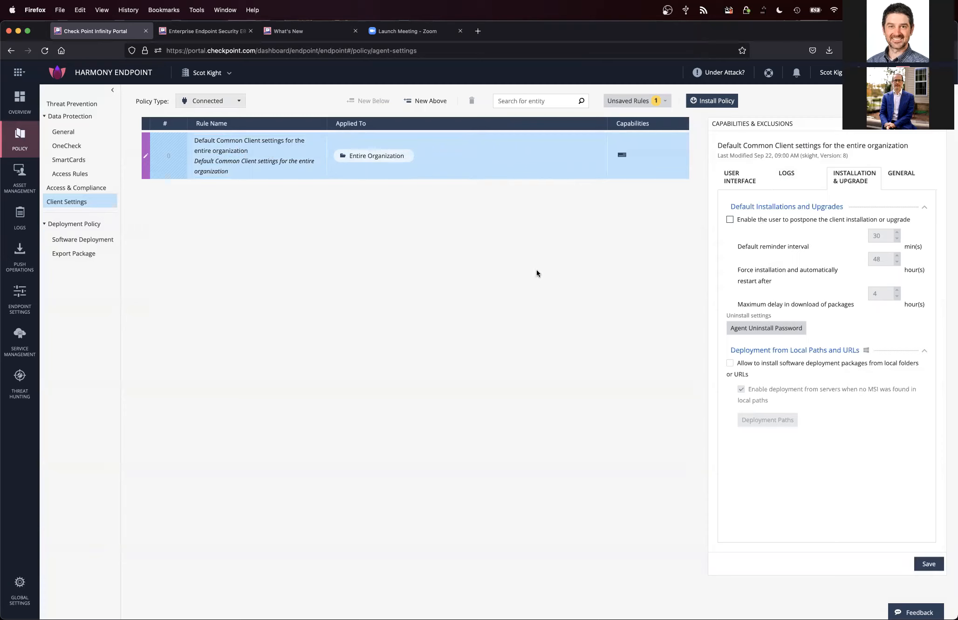
pyautogui.click(731, 221)
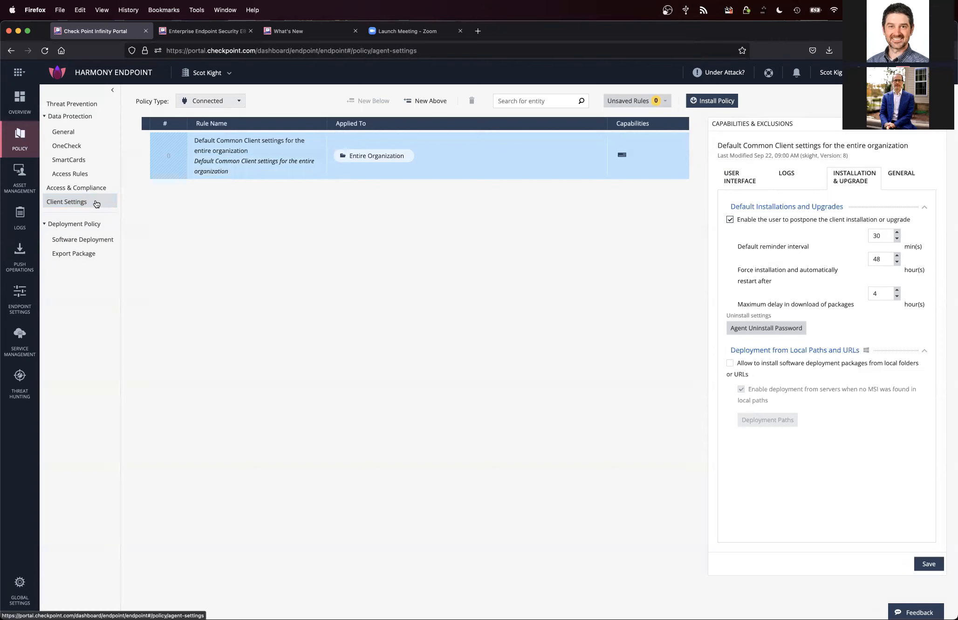
# Examine the client versions available for the Windows 11 rule in the Software Deployment policy.
pyautogui.click(77, 239)
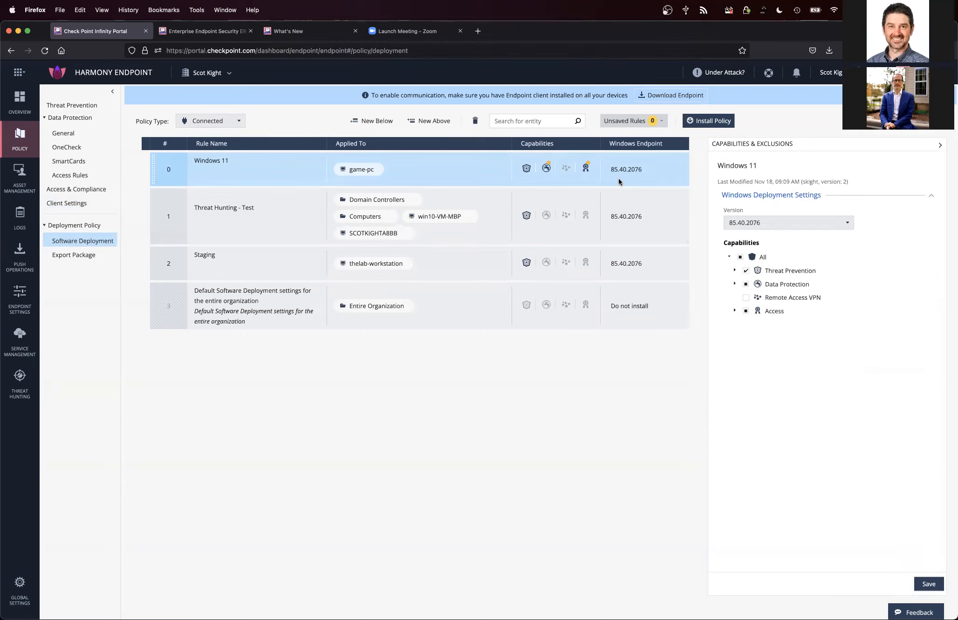
pyautogui.click(788, 226)
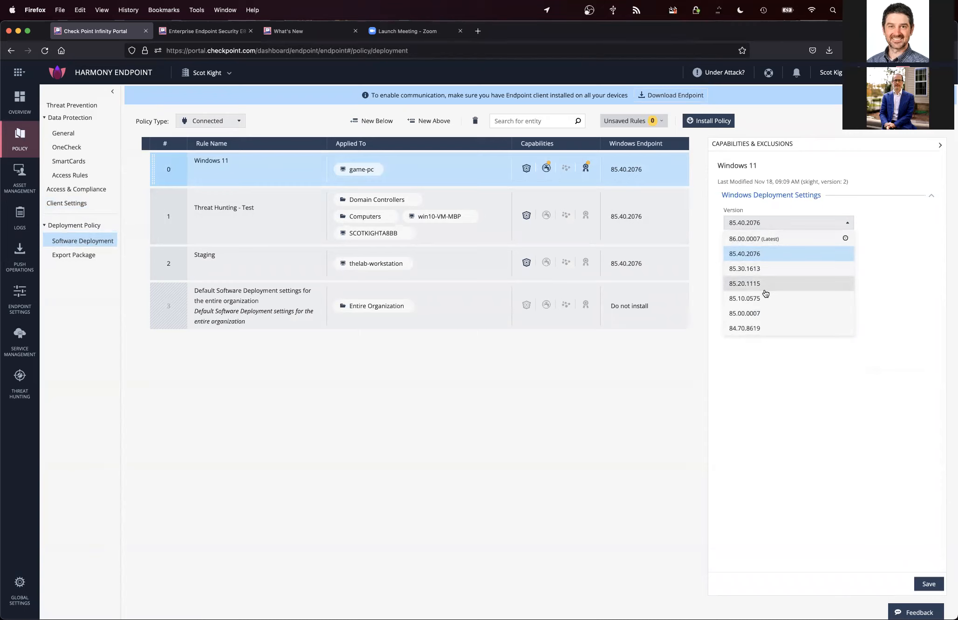
pyautogui.scroll(-3, 765, 295)
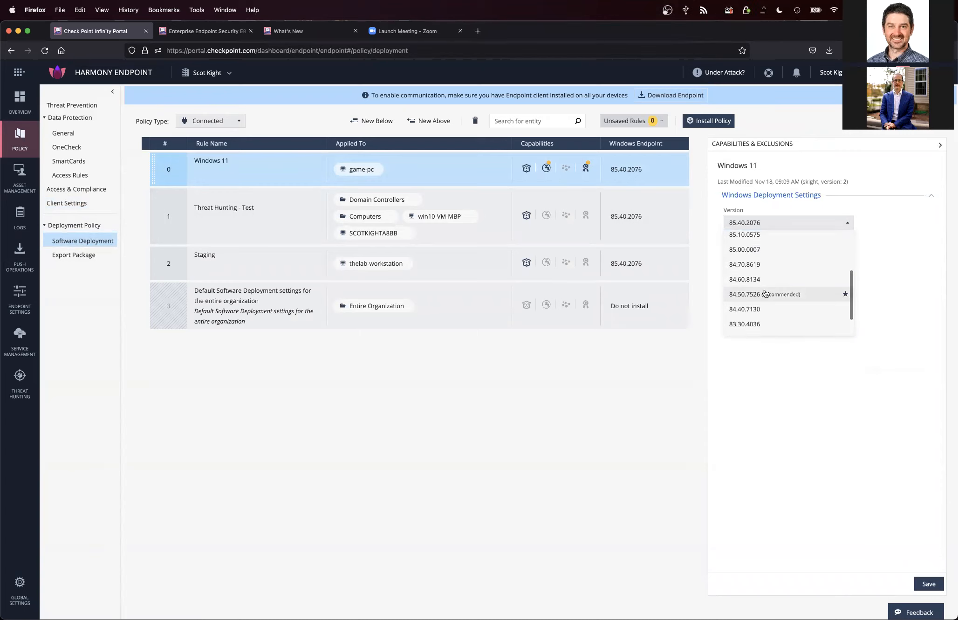
pyautogui.scroll(-2, 758, 322)
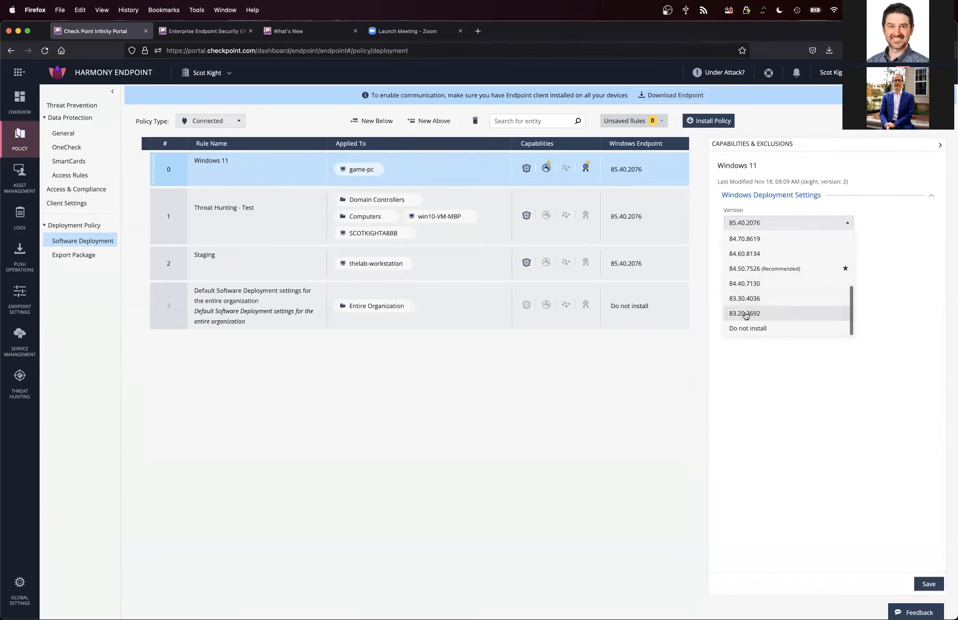
pyautogui.scroll(5, 758, 298)
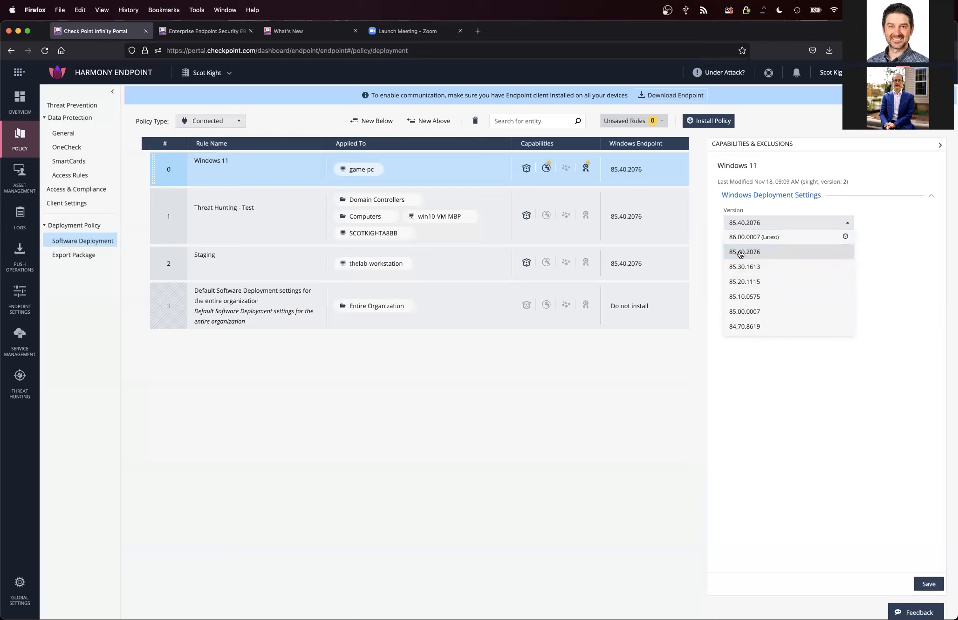
pyautogui.scroll(-5, 741, 261)
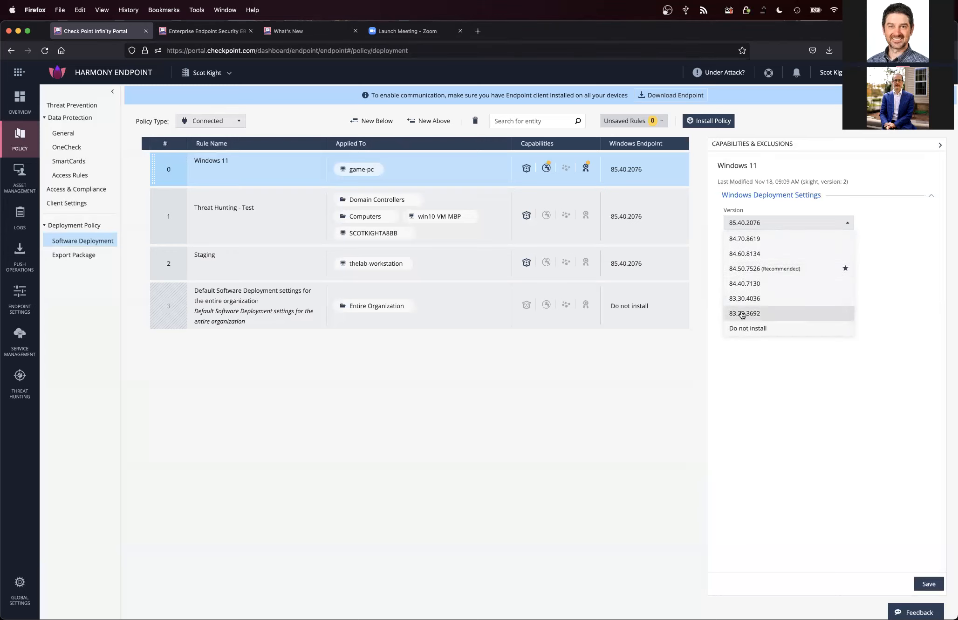
pyautogui.scroll(3, 748, 280)
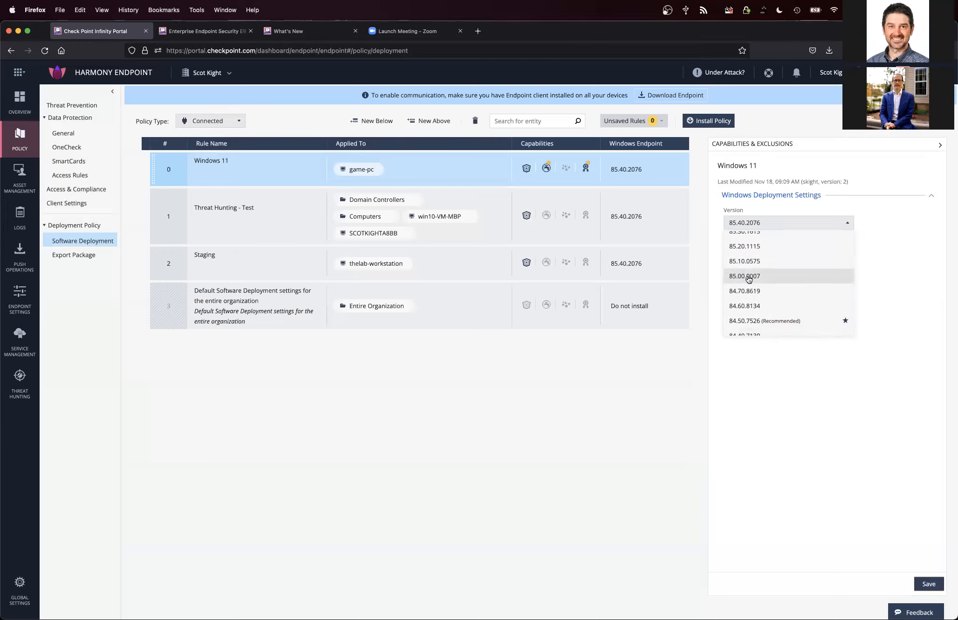
pyautogui.scroll(-2, 748, 298)
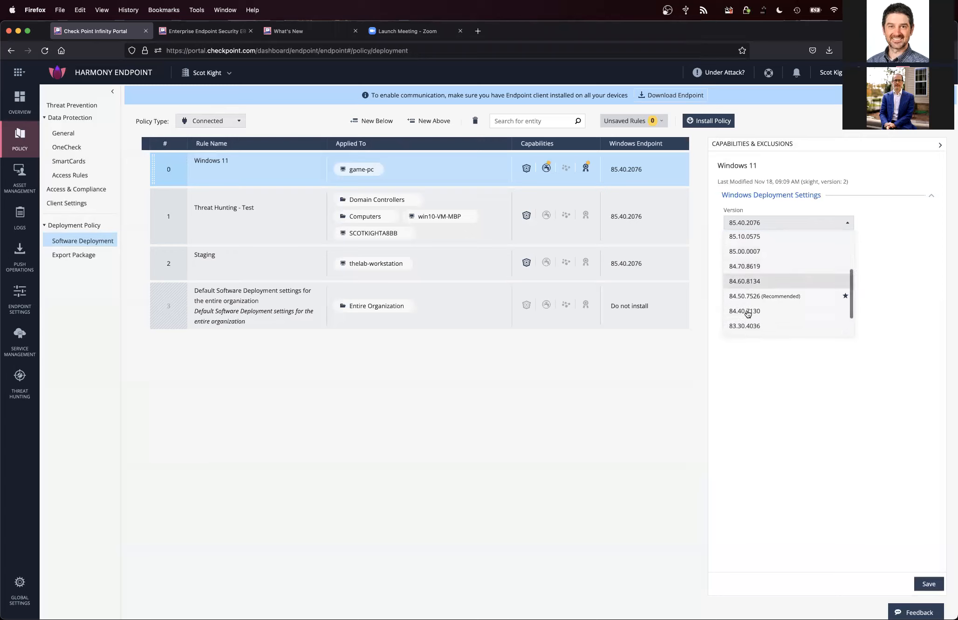
pyautogui.scroll(2, 749, 294)
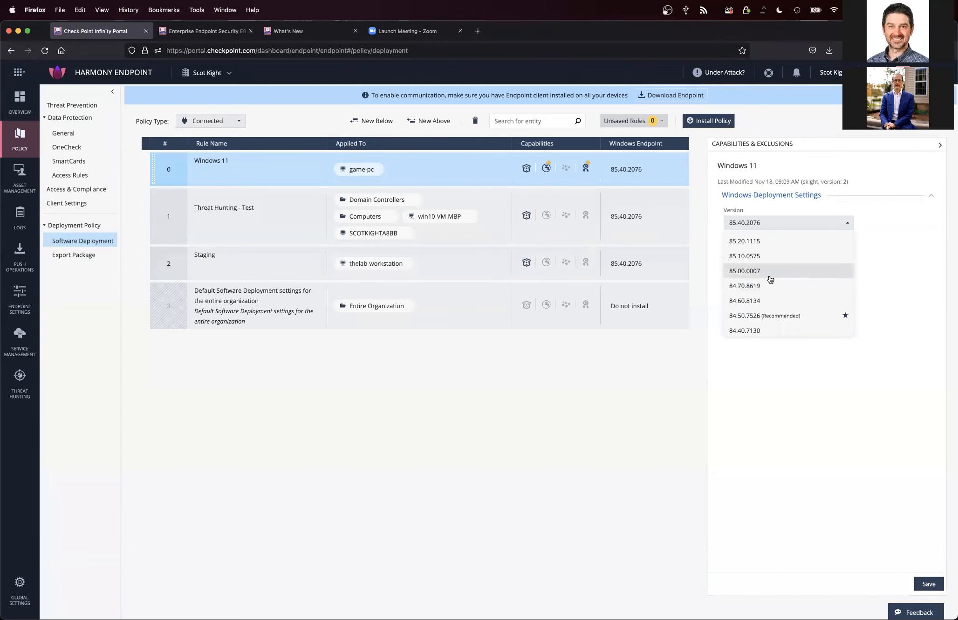
pyautogui.scroll(3, 770, 279)
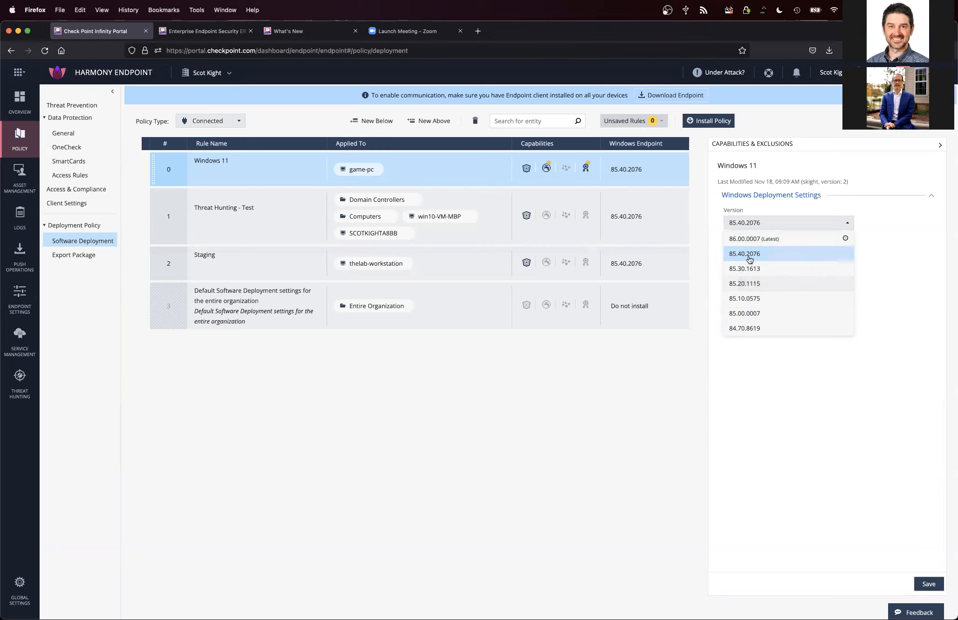
# Download the quick-install Harmony Endpoint package for Windows, version 86.00.0007, and check how to obtain it as an MSI file.
pyautogui.click(674, 374)
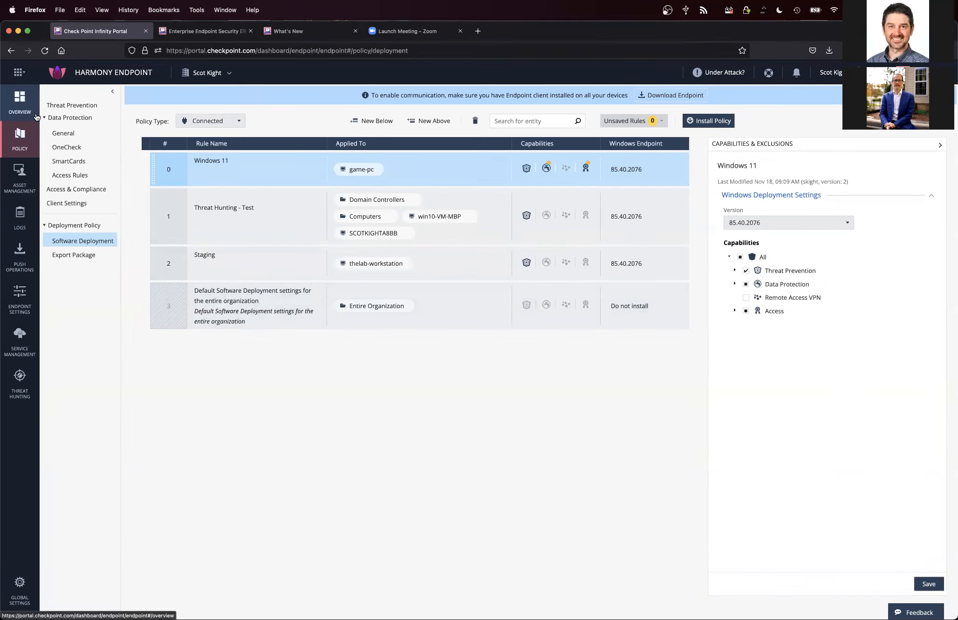
pyautogui.click(692, 95)
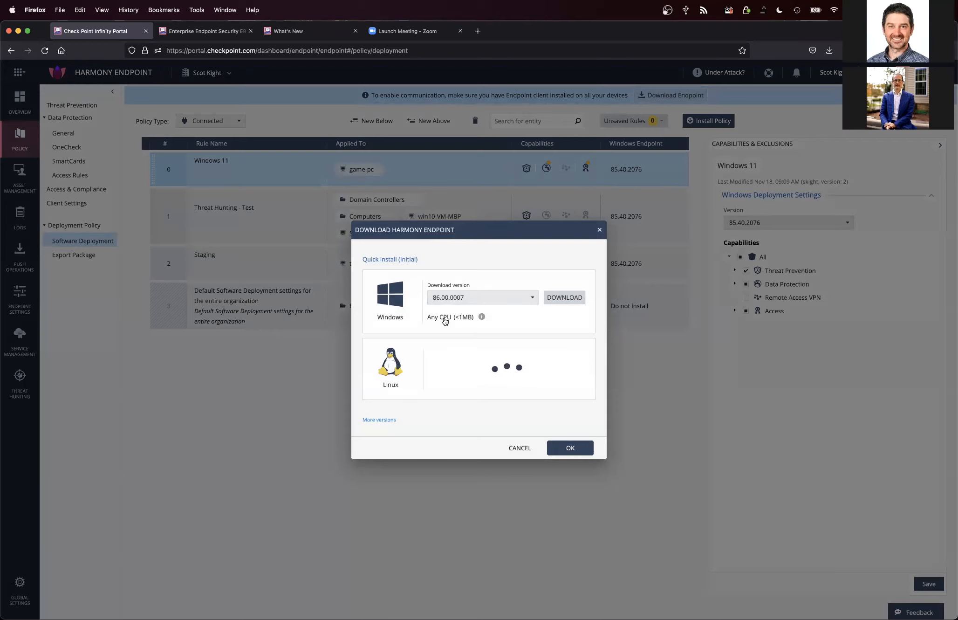
pyautogui.click(566, 296)
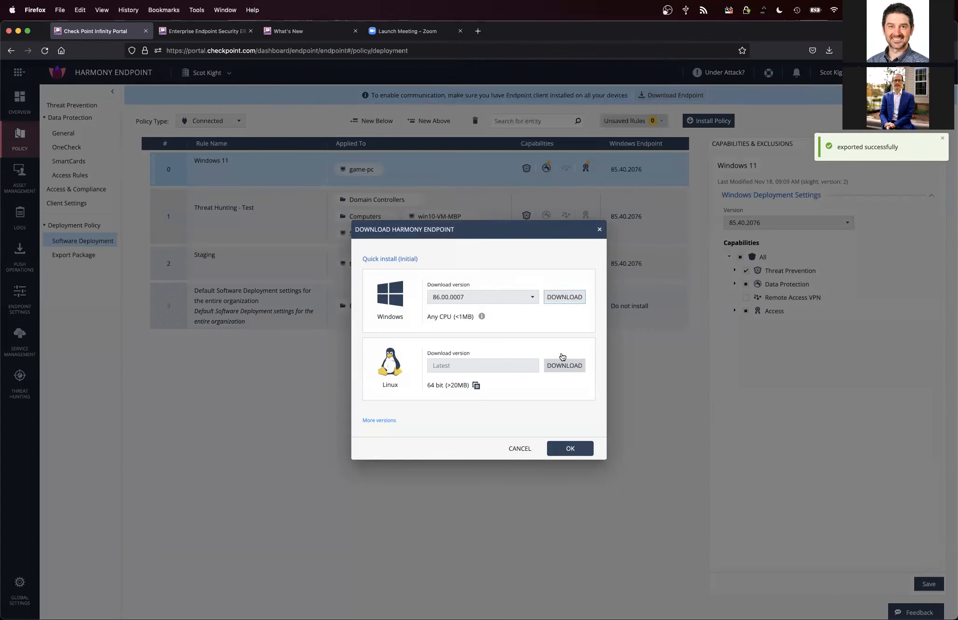
pyautogui.moveTo(482, 318)
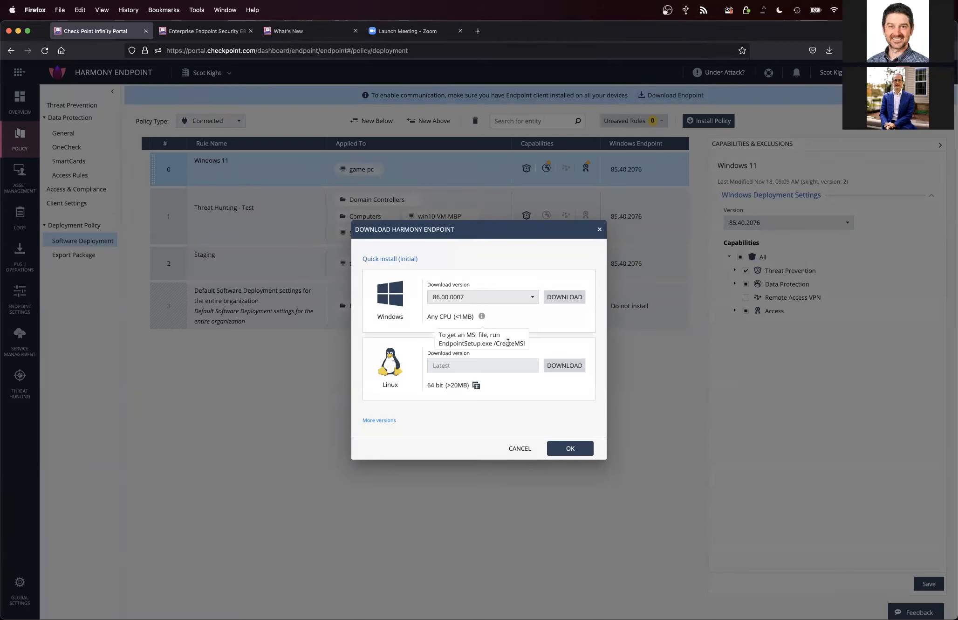
pyautogui.click(208, 354)
# View the export packages of the deployment policy, and switch to PowerPoint to present the New Support Policy slide full screen.
pyautogui.click(86, 256)
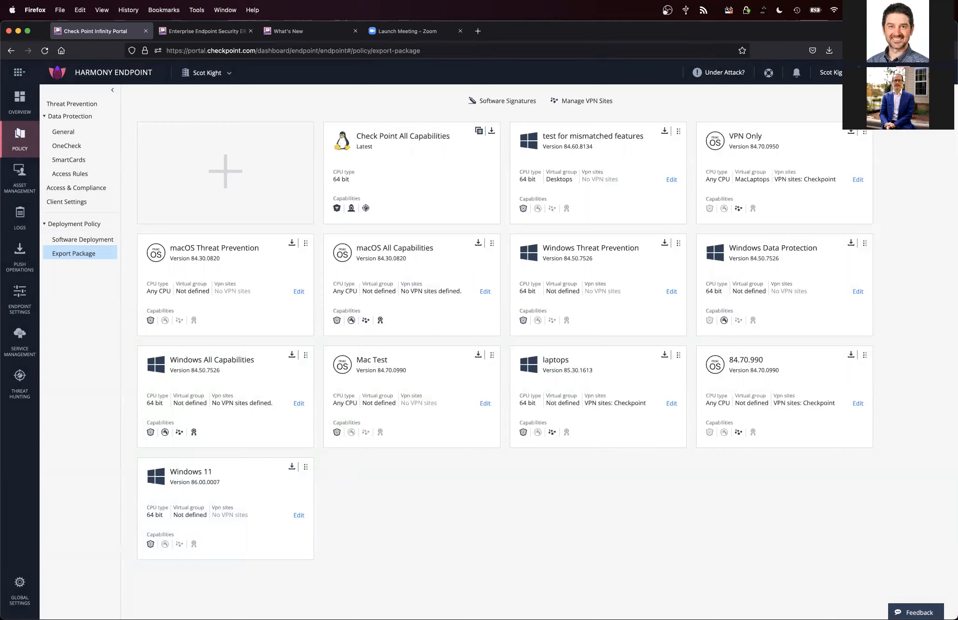
pyautogui.moveTo(541, 614)
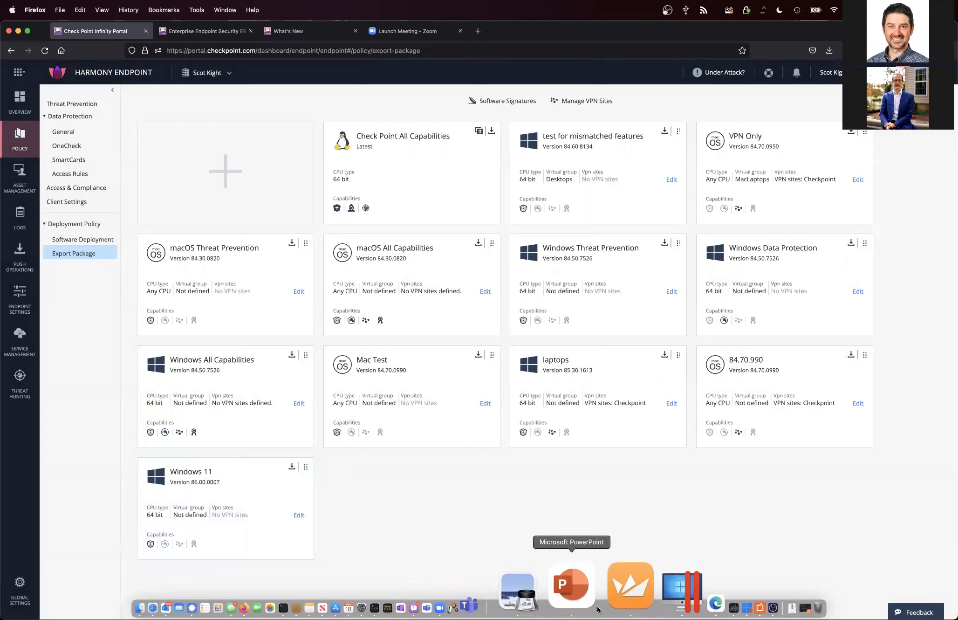
pyautogui.click(589, 599)
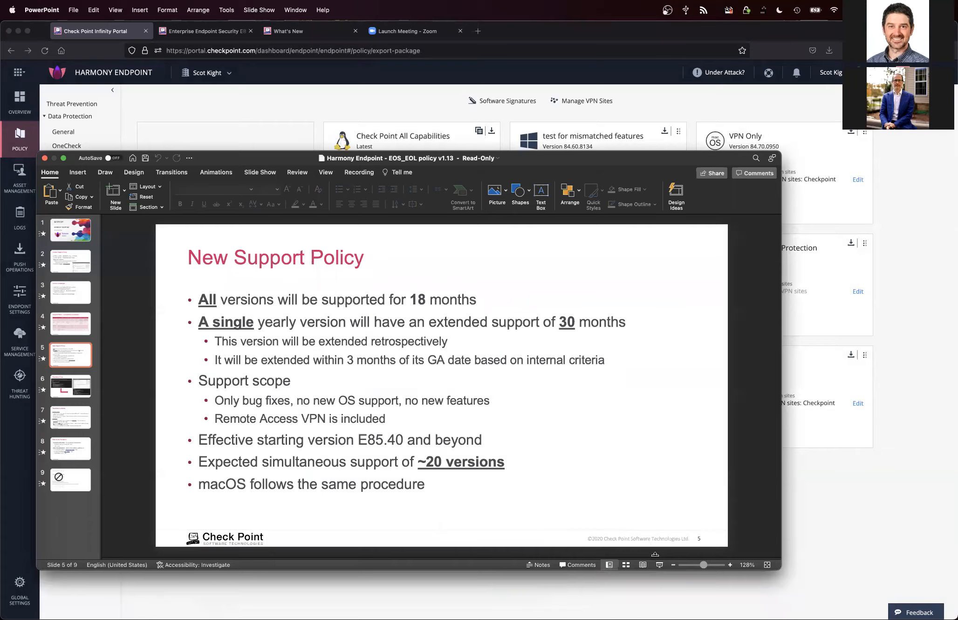
pyautogui.click(659, 564)
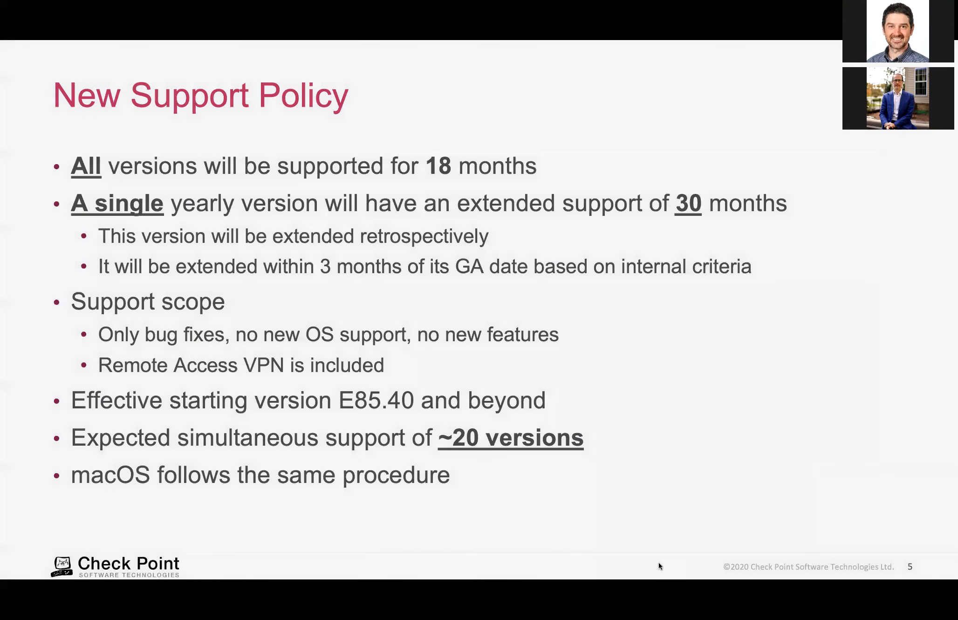
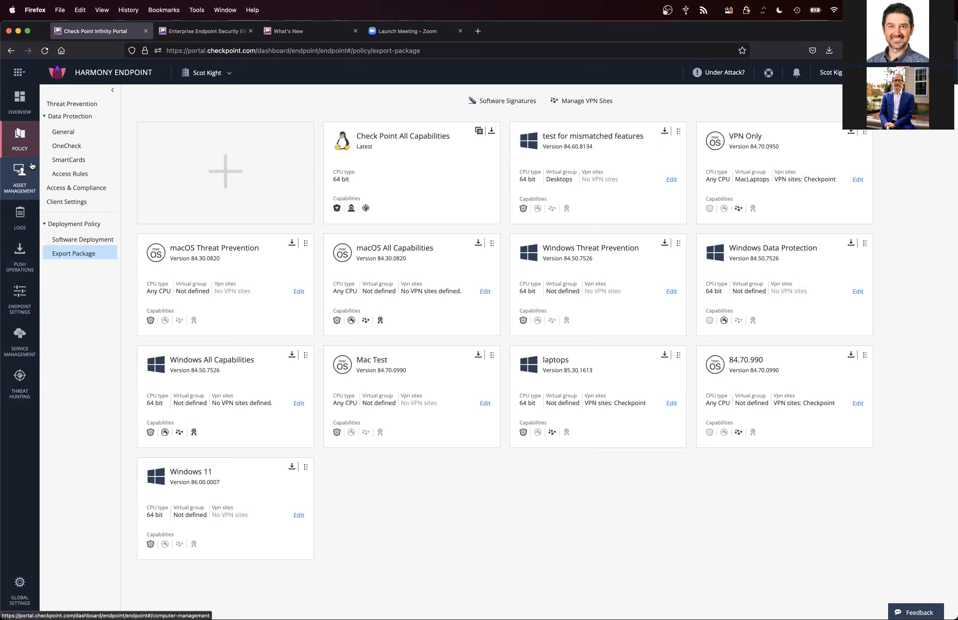
# Return to the Software Deployment policy and compare the latest, recommended and older client versions offered for the Windows 11 rule.
pyautogui.click(82, 240)
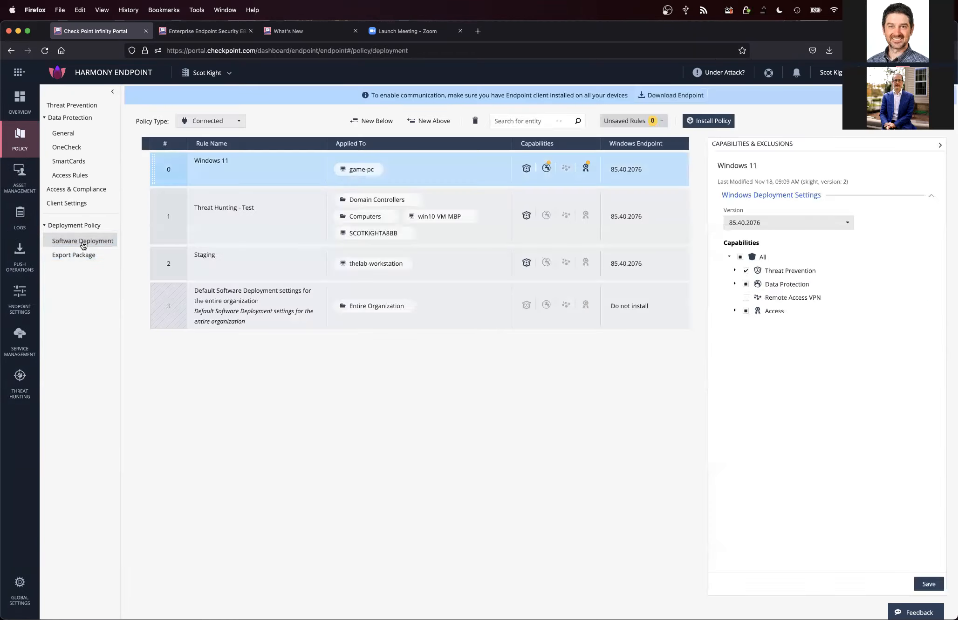
pyautogui.click(846, 223)
pyautogui.moveTo(848, 247); pyautogui.dragTo(849, 284)
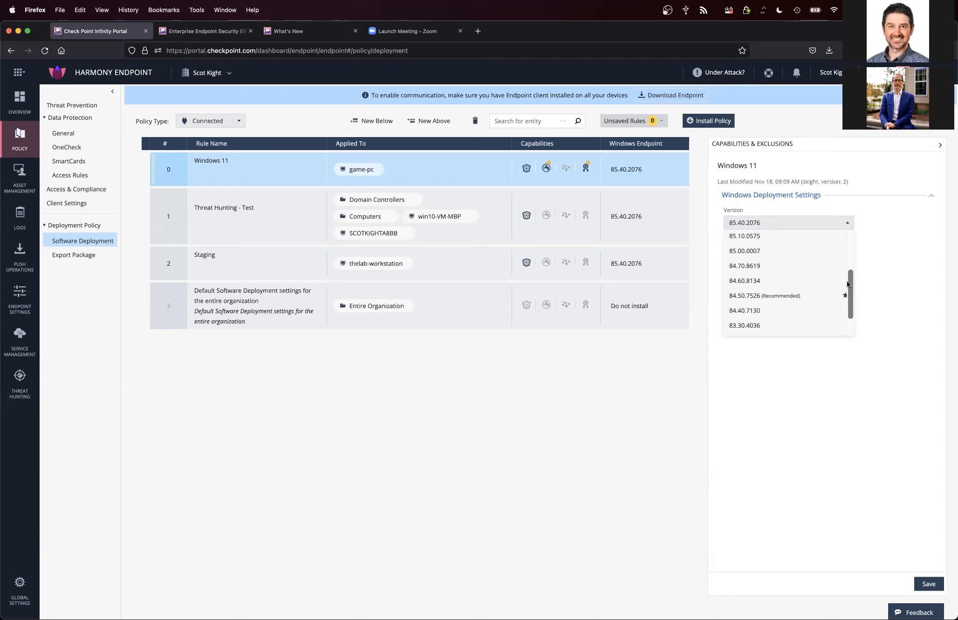
pyautogui.moveTo(847, 284); pyautogui.dragTo(849, 285)
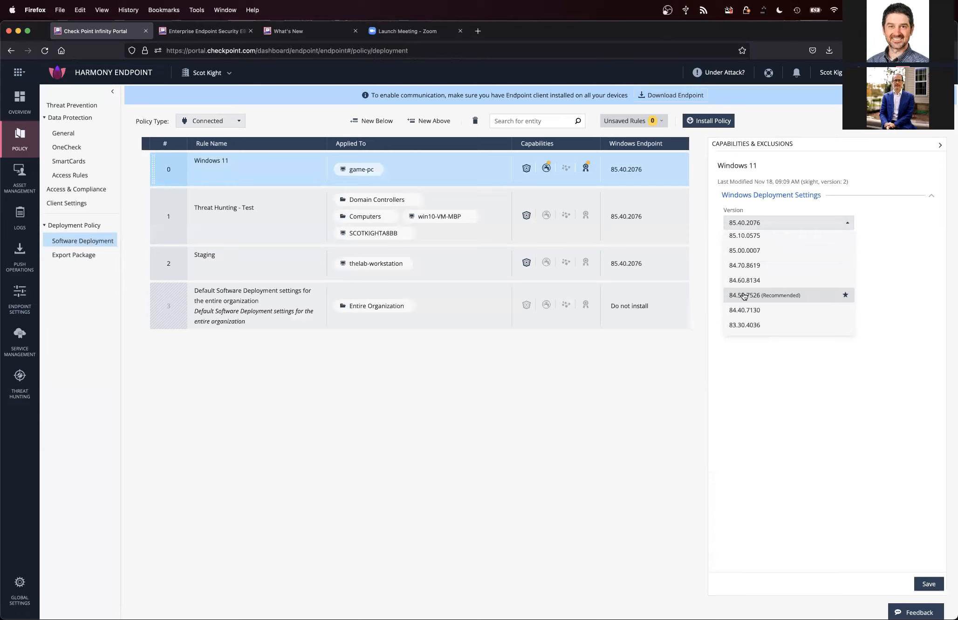
pyautogui.scroll(5, 780, 296)
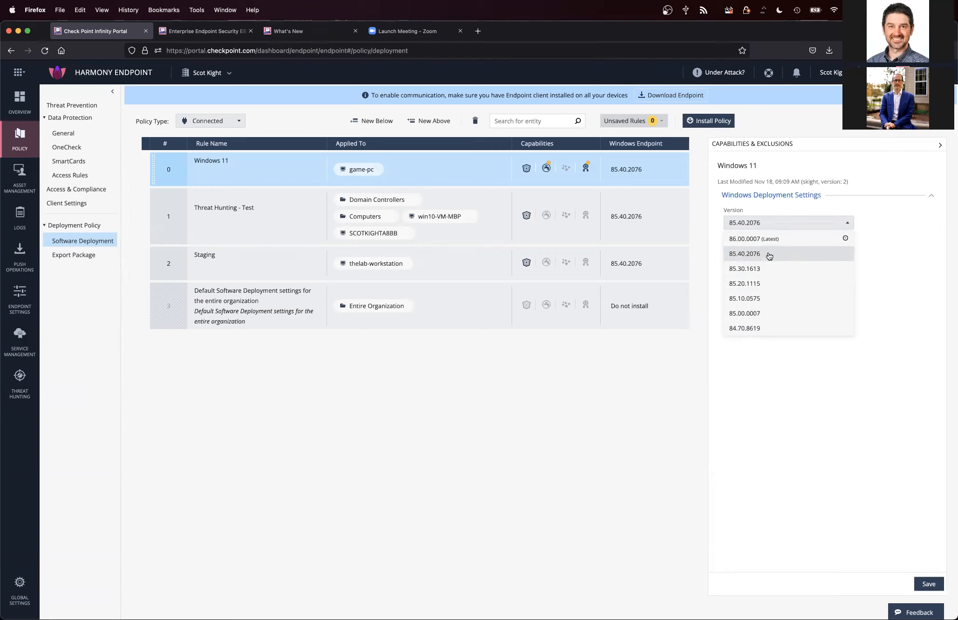
pyautogui.scroll(-3, 775, 308)
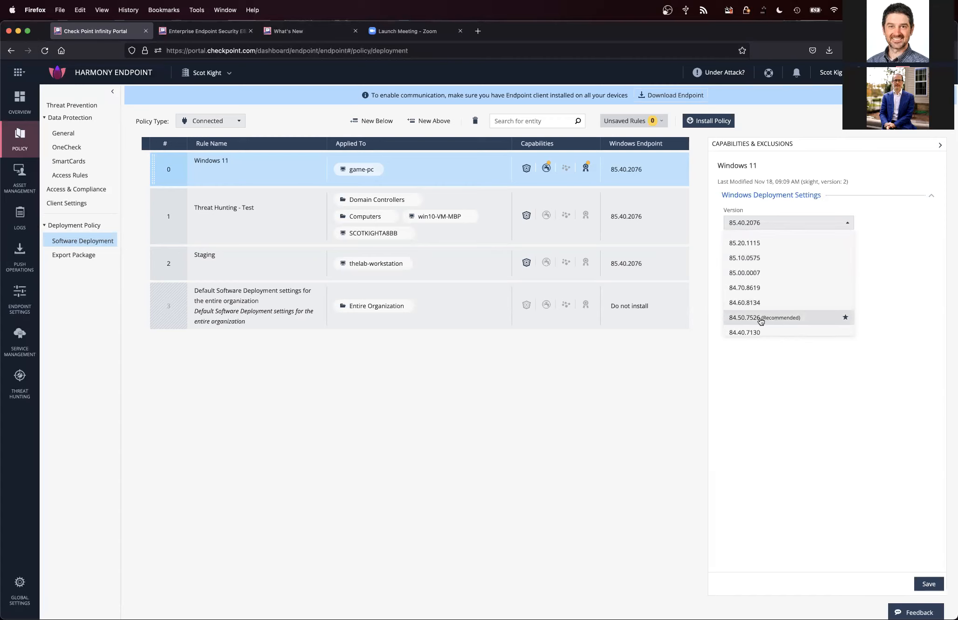
pyautogui.scroll(3, 769, 299)
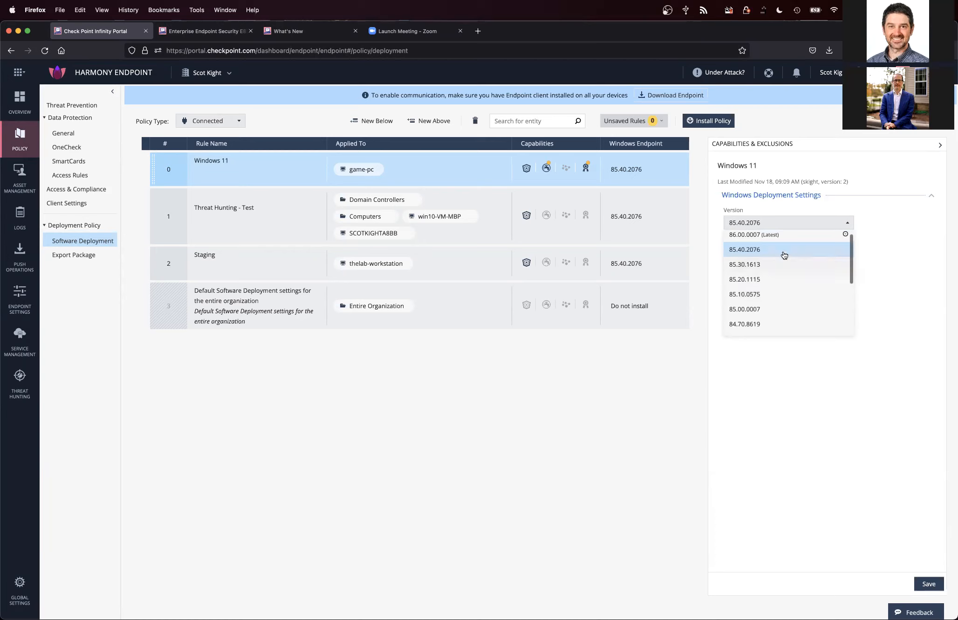
pyautogui.scroll(1, 786, 247)
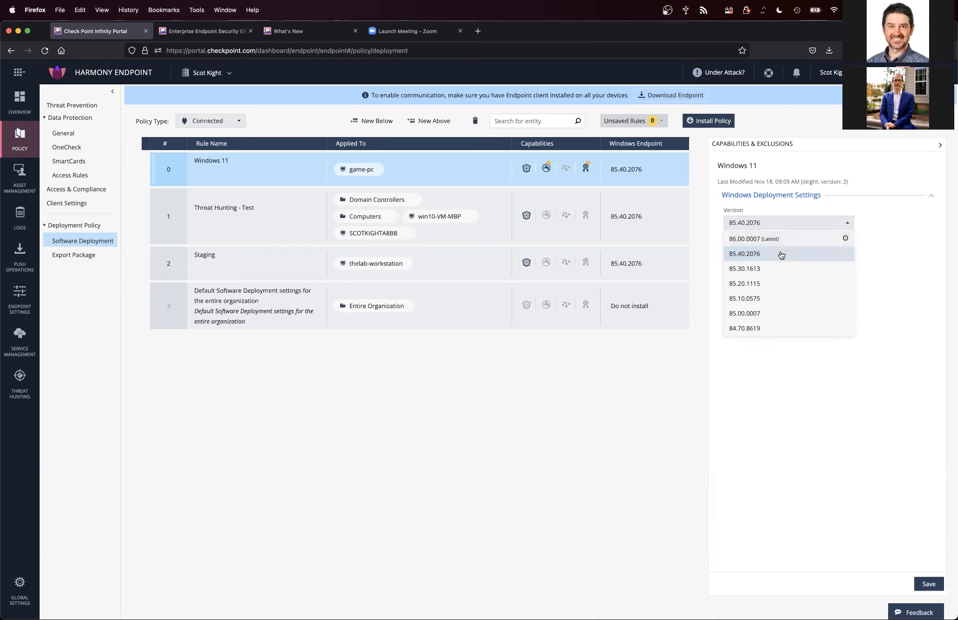
pyautogui.scroll(-2, 776, 292)
pyautogui.scroll(-1, 772, 296)
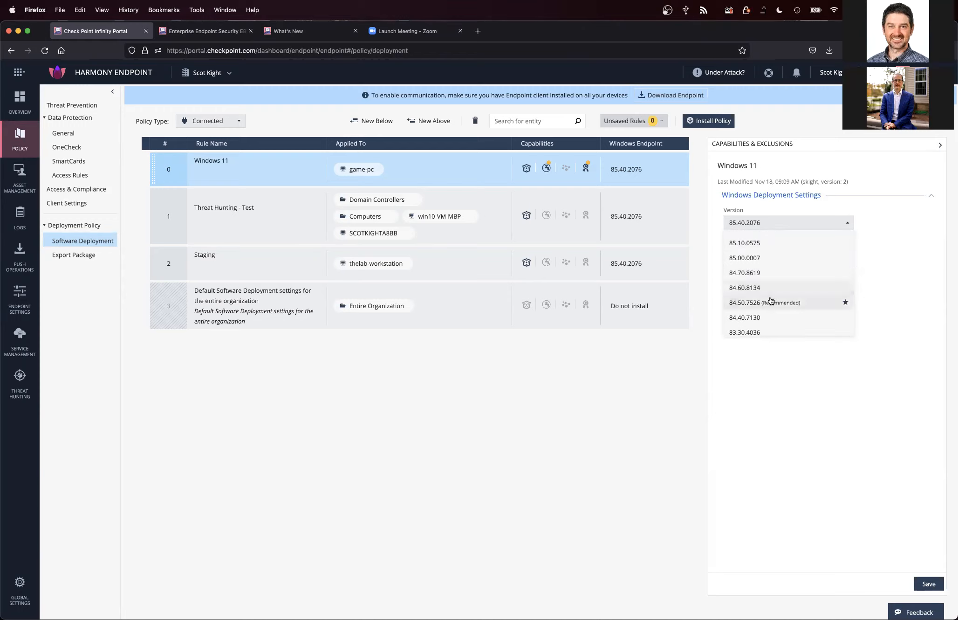
pyautogui.scroll(1, 774, 287)
pyautogui.scroll(-1, 785, 277)
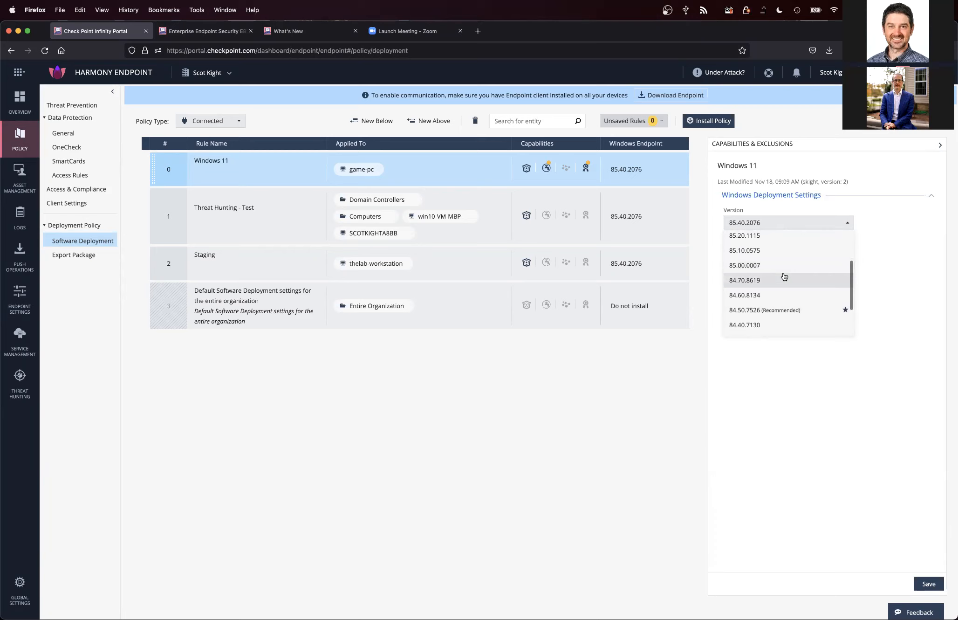
pyautogui.scroll(-1, 785, 277)
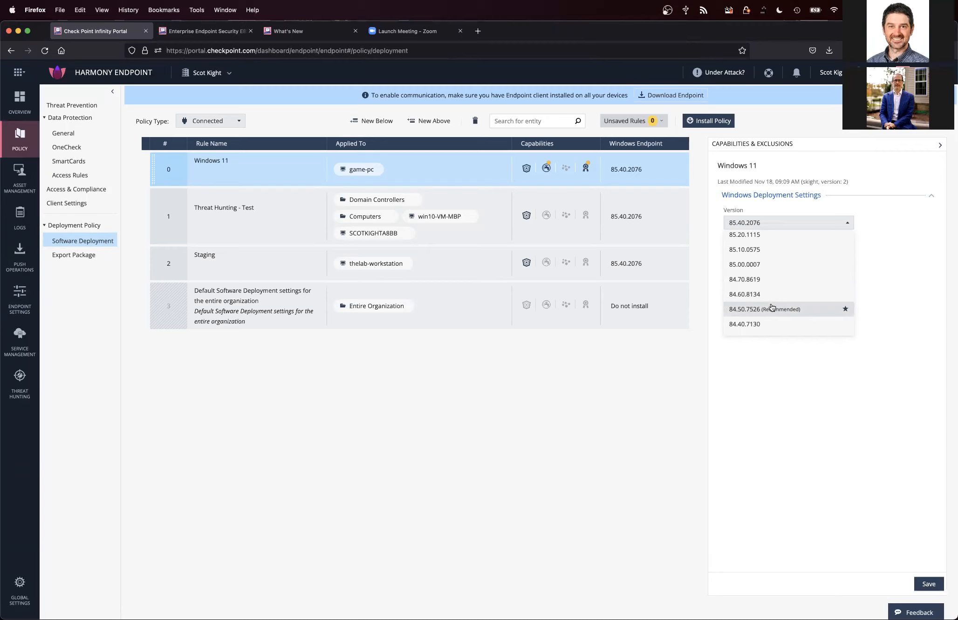
pyautogui.scroll(2, 773, 267)
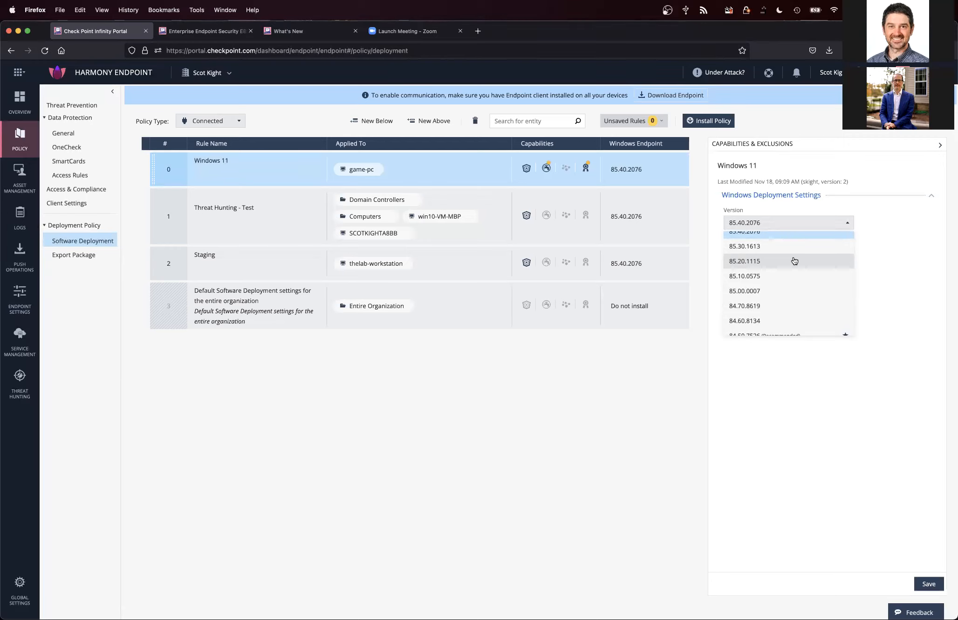
pyautogui.scroll(-2, 794, 261)
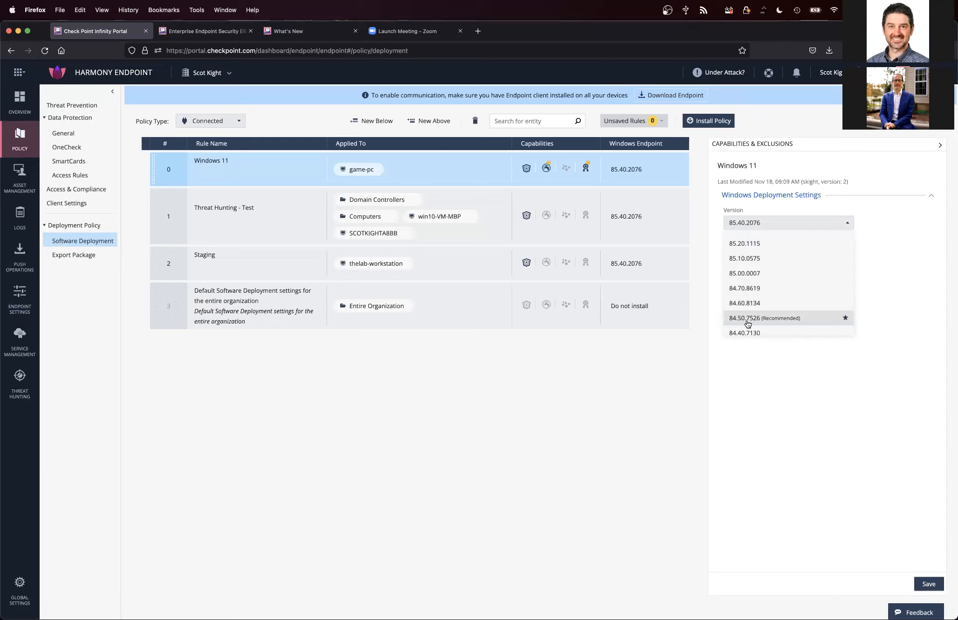
pyautogui.scroll(3, 755, 303)
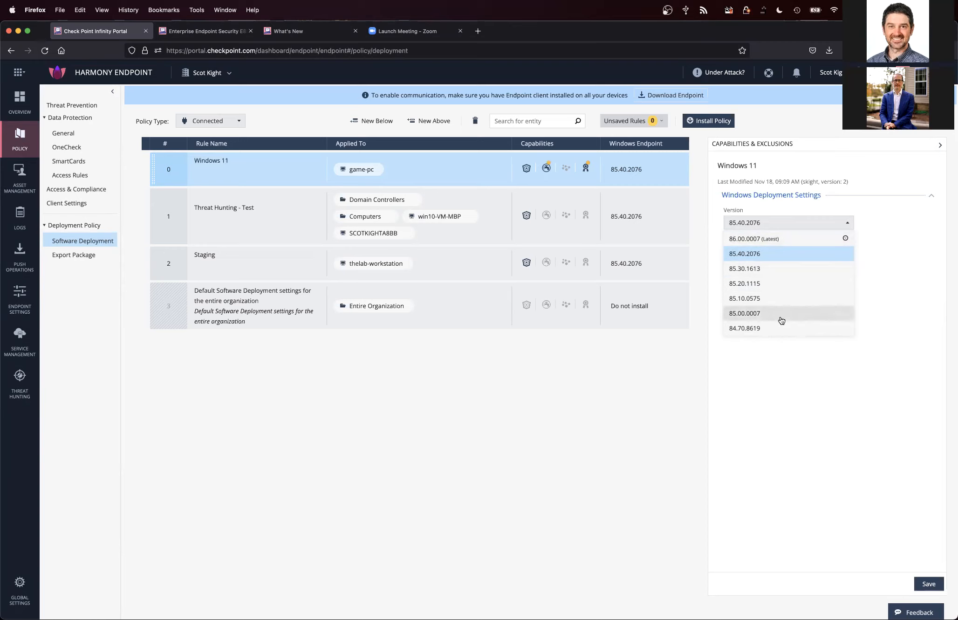
pyautogui.click(788, 387)
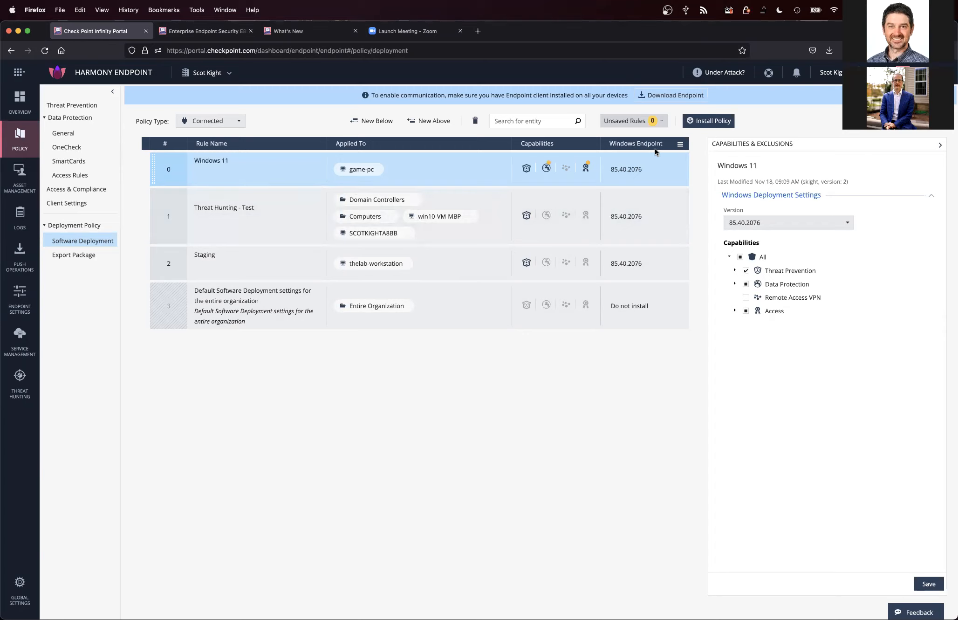
# Examine the Threat Prevention capabilities of the default Software Deployment rule for the entire organization.
pyautogui.moveTo(527, 304)
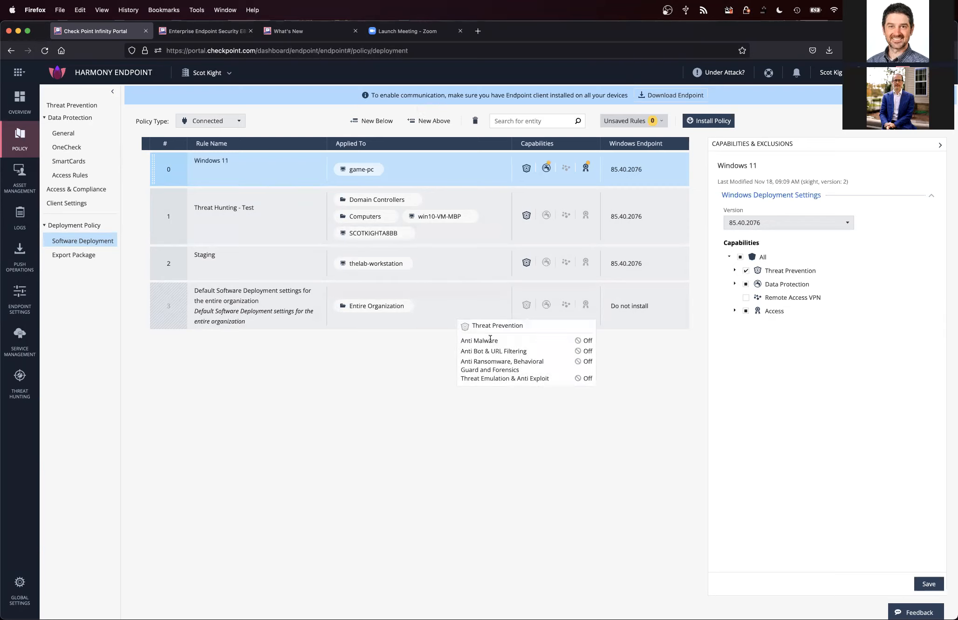